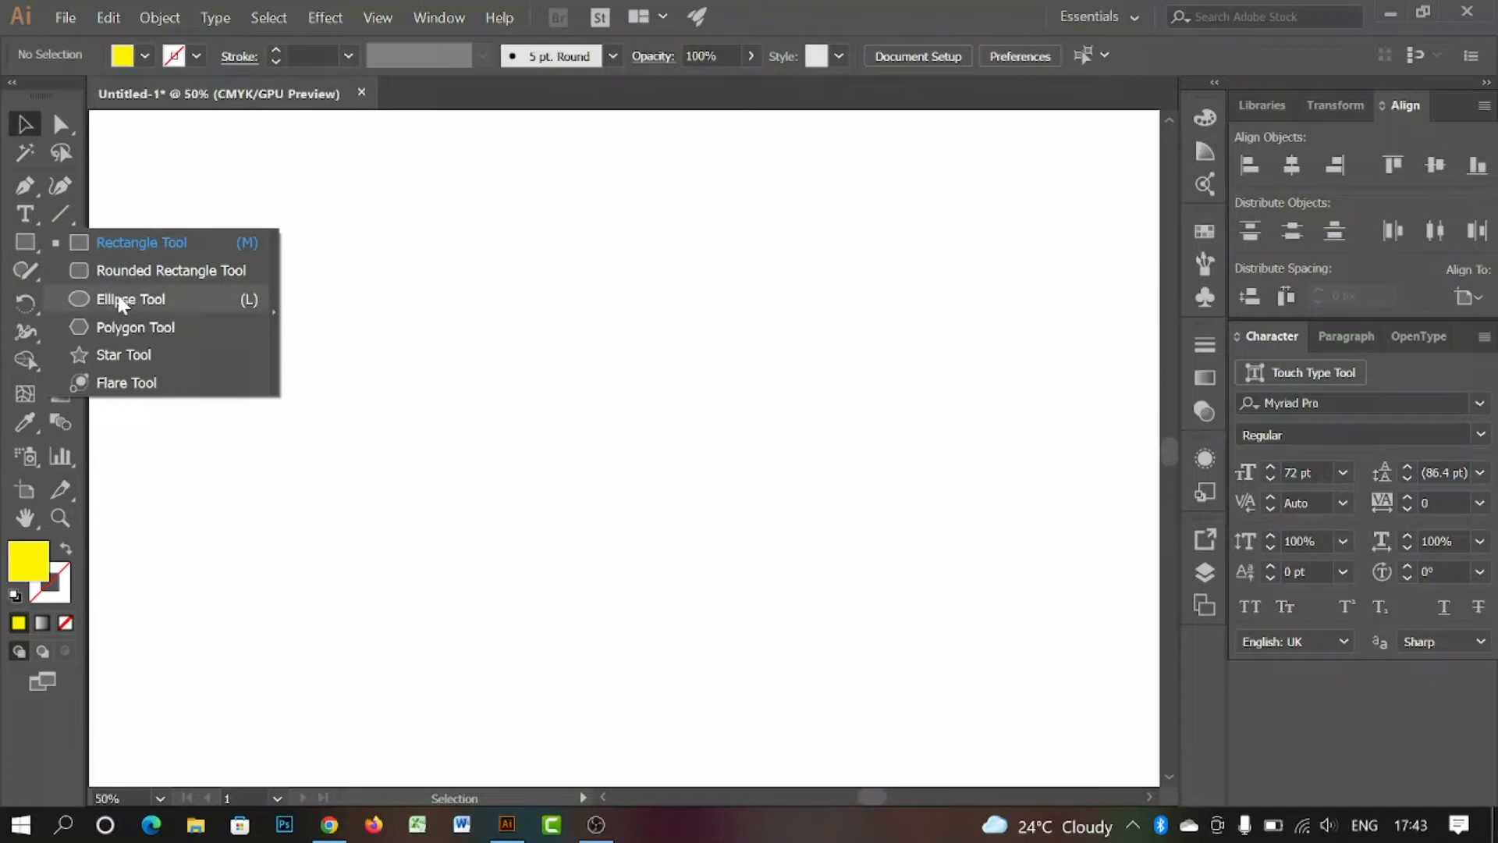
Step: Draw a yellow circle without a stroke near the middle of the artboard
left_click(131, 299)
left_click_drag(600, 396, 779, 568)
left_click(23, 125)
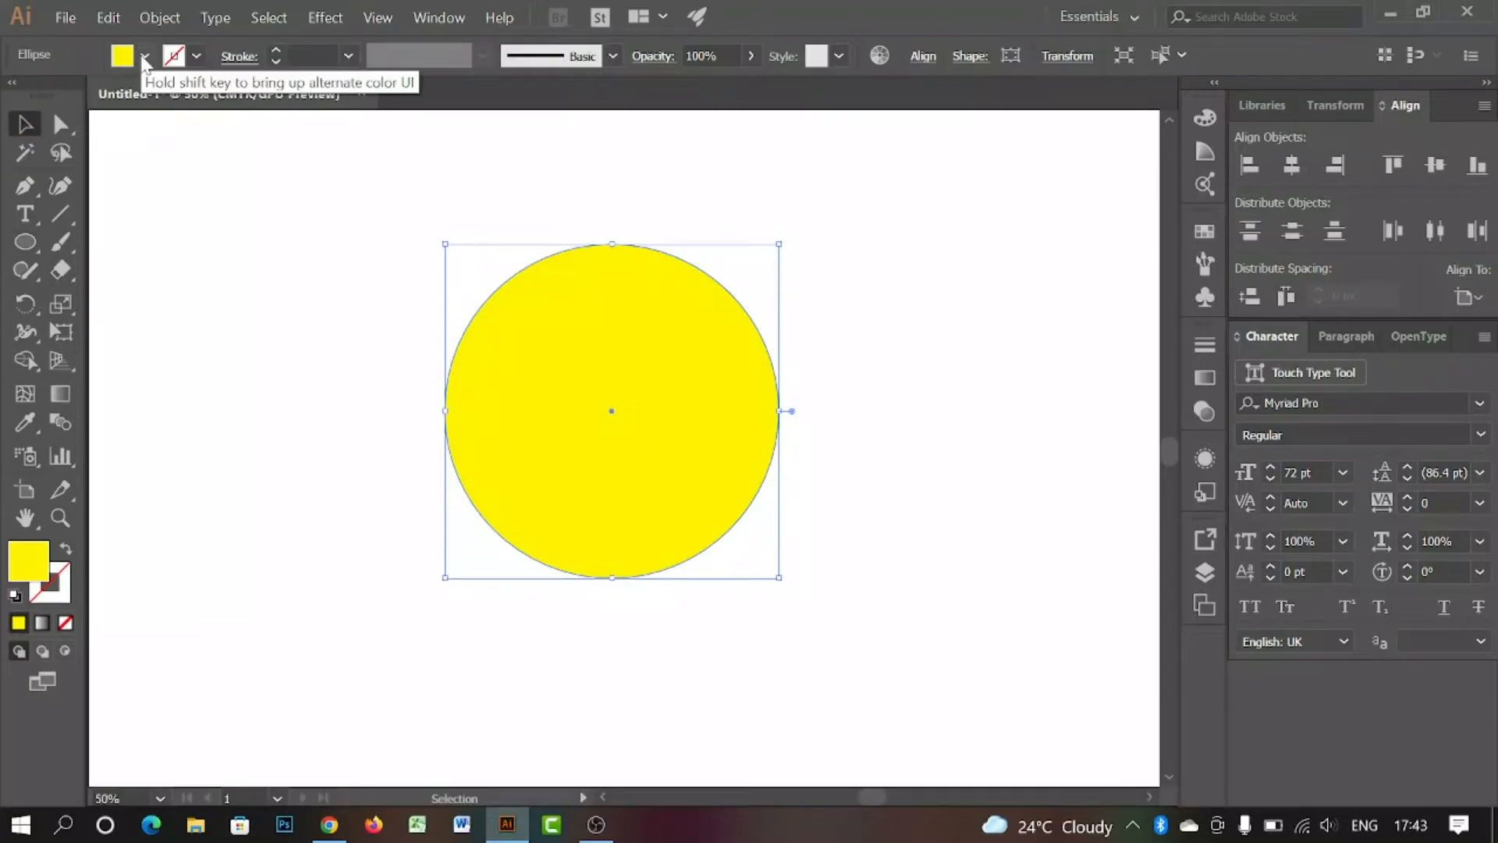
Step: Paste a copy of the yellow circle in front and scale it from the center to about 500 px
left_click(107, 18)
left_click(149, 121)
left_click(107, 18)
left_click(163, 170)
left_click_drag(780, 243, 725, 315)
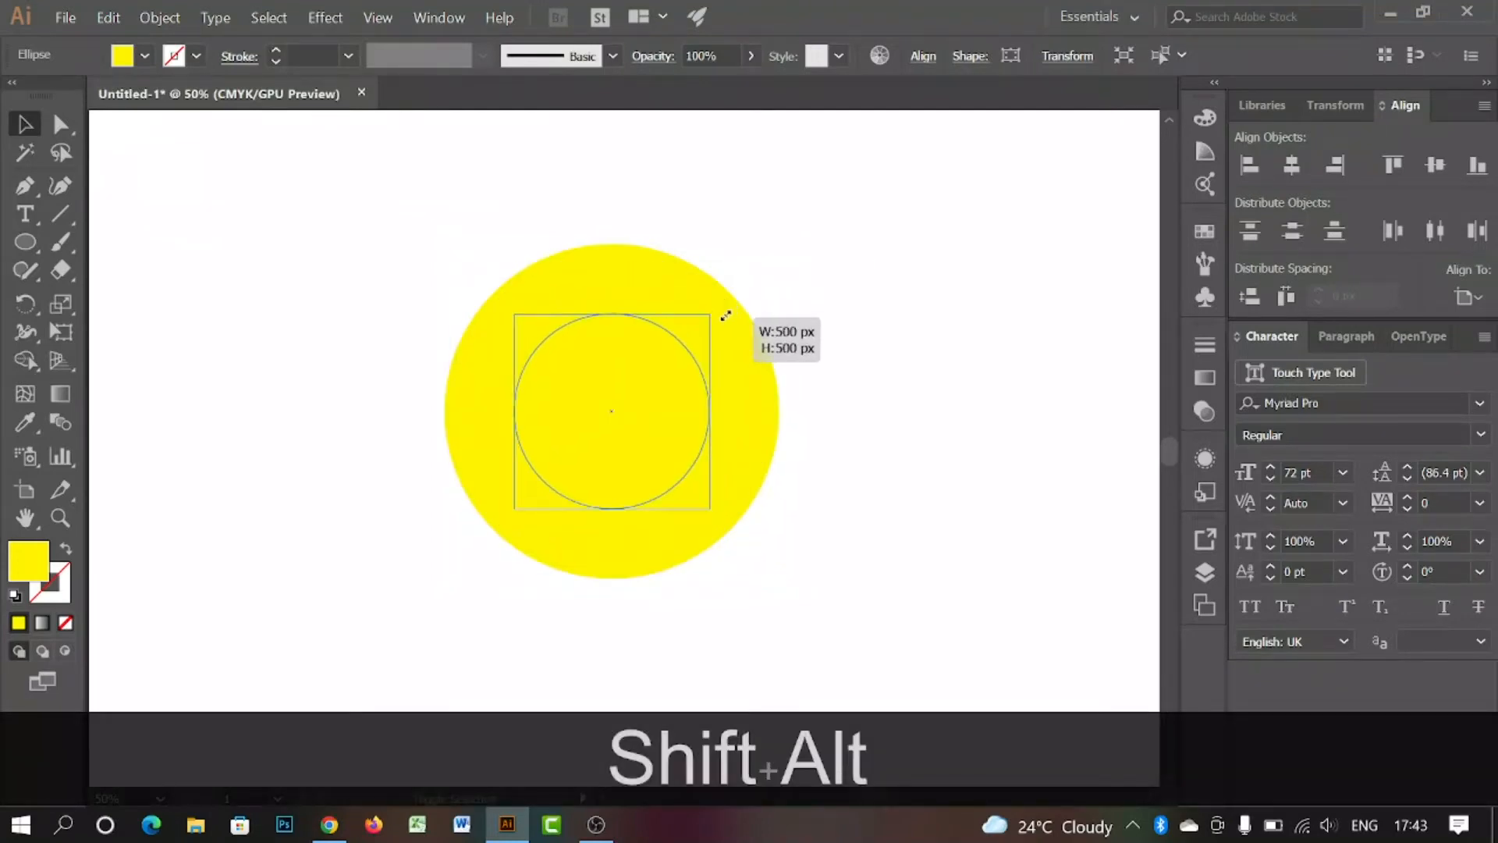
left_click(218, 140)
left_click(601, 361)
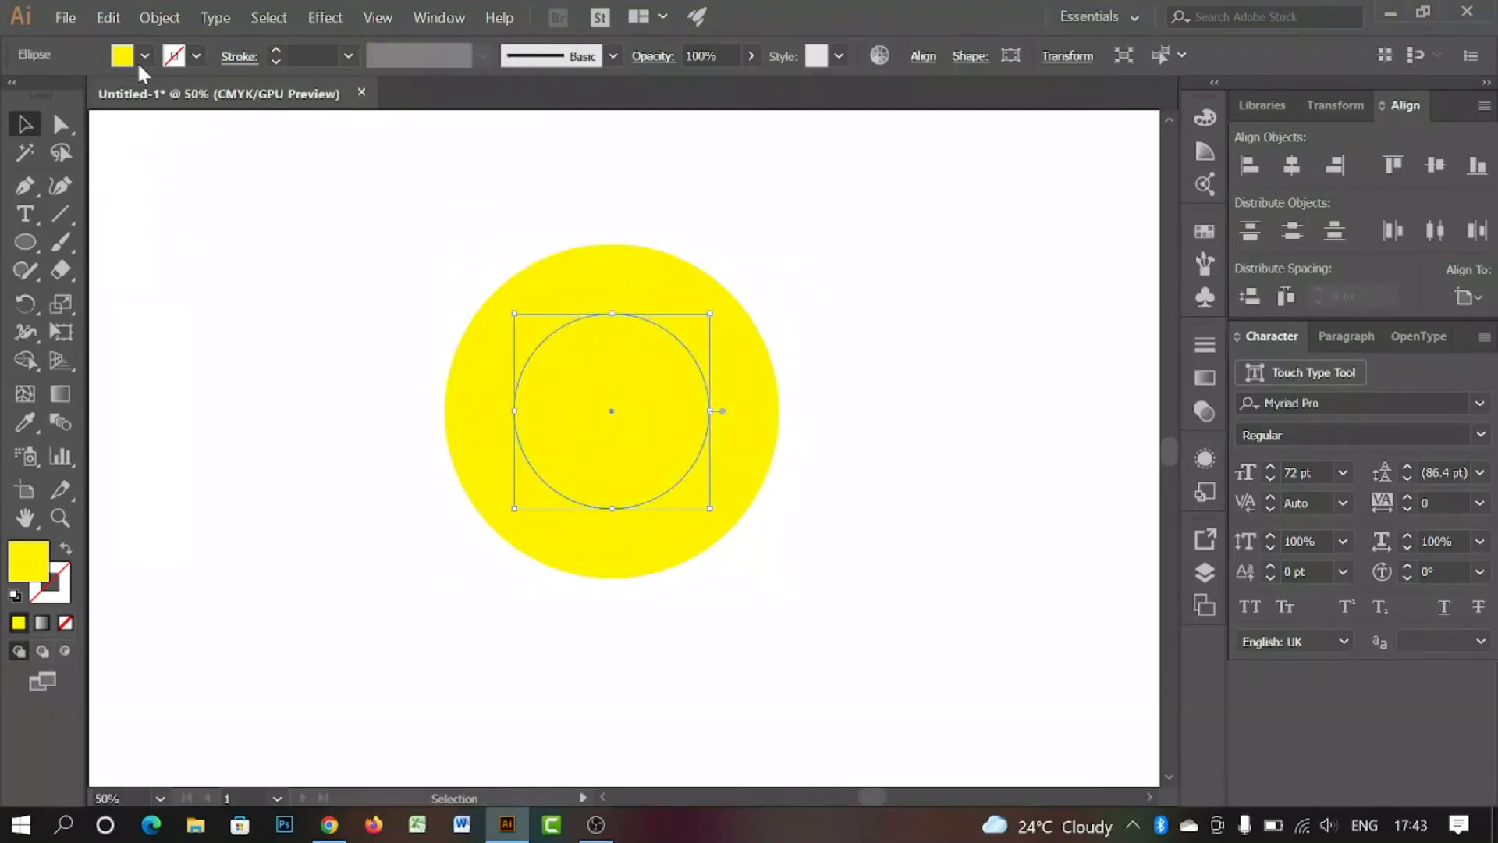
Step: Fill the smaller inner circle with red and deselect it
left_click(144, 55)
left_click(81, 95)
left_click(337, 303)
Step: Give the outer yellow circle a white fill and a light blue stroke
left_click(525, 294)
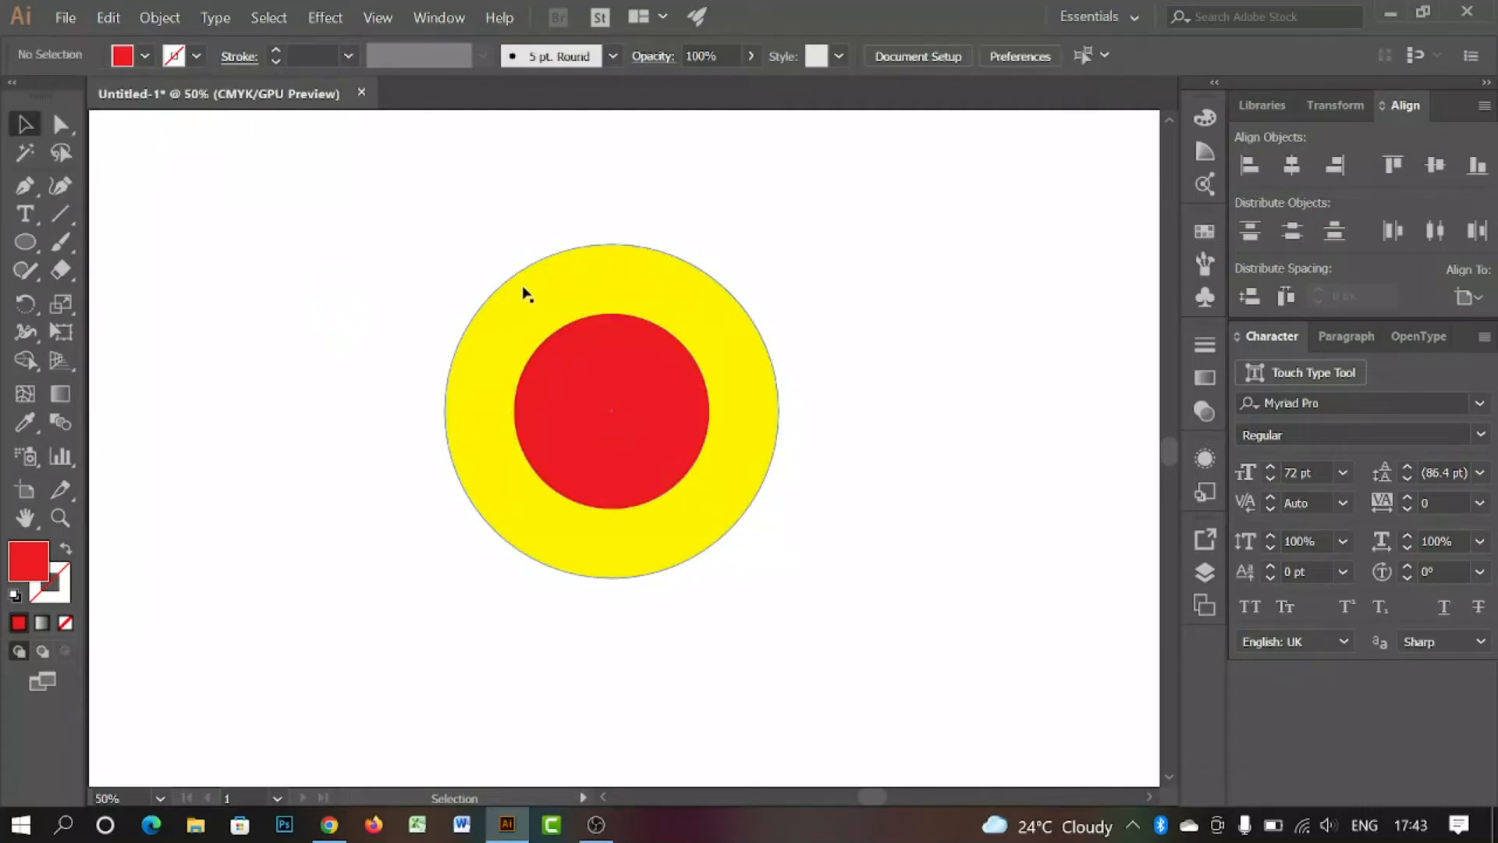
left_click(145, 56)
left_click(47, 94)
left_click(318, 207)
left_click(195, 58)
left_click(130, 95)
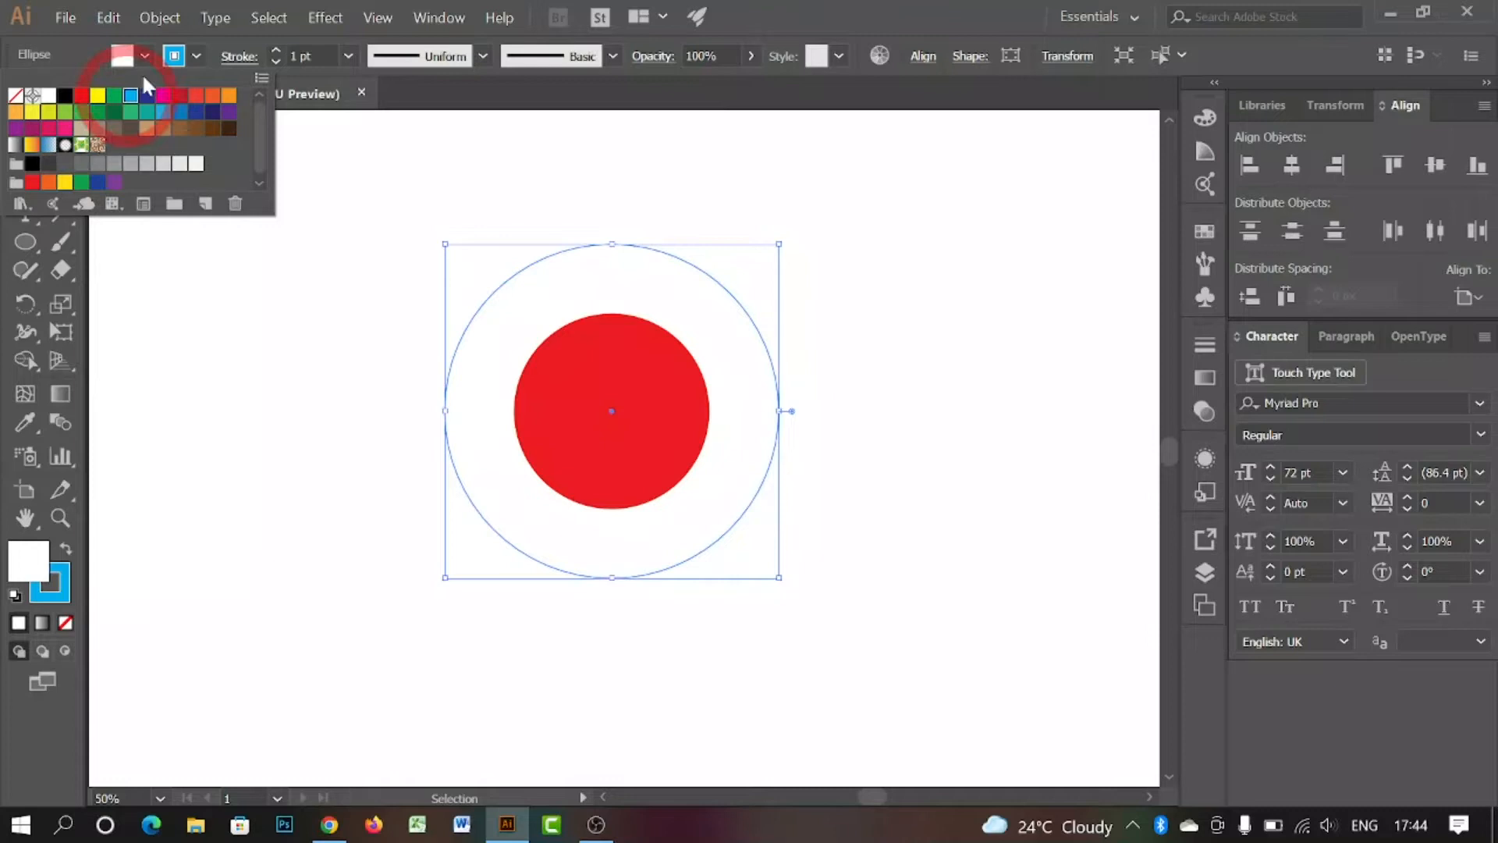
Step: Set the outer circle's stroke weight to 10 pt and, with nothing selected, the default fill to None
left_click(276, 52)
left_click(276, 51)
left_click(276, 52)
left_click(275, 49)
left_click(275, 49)
left_click(274, 49)
left_click(241, 227)
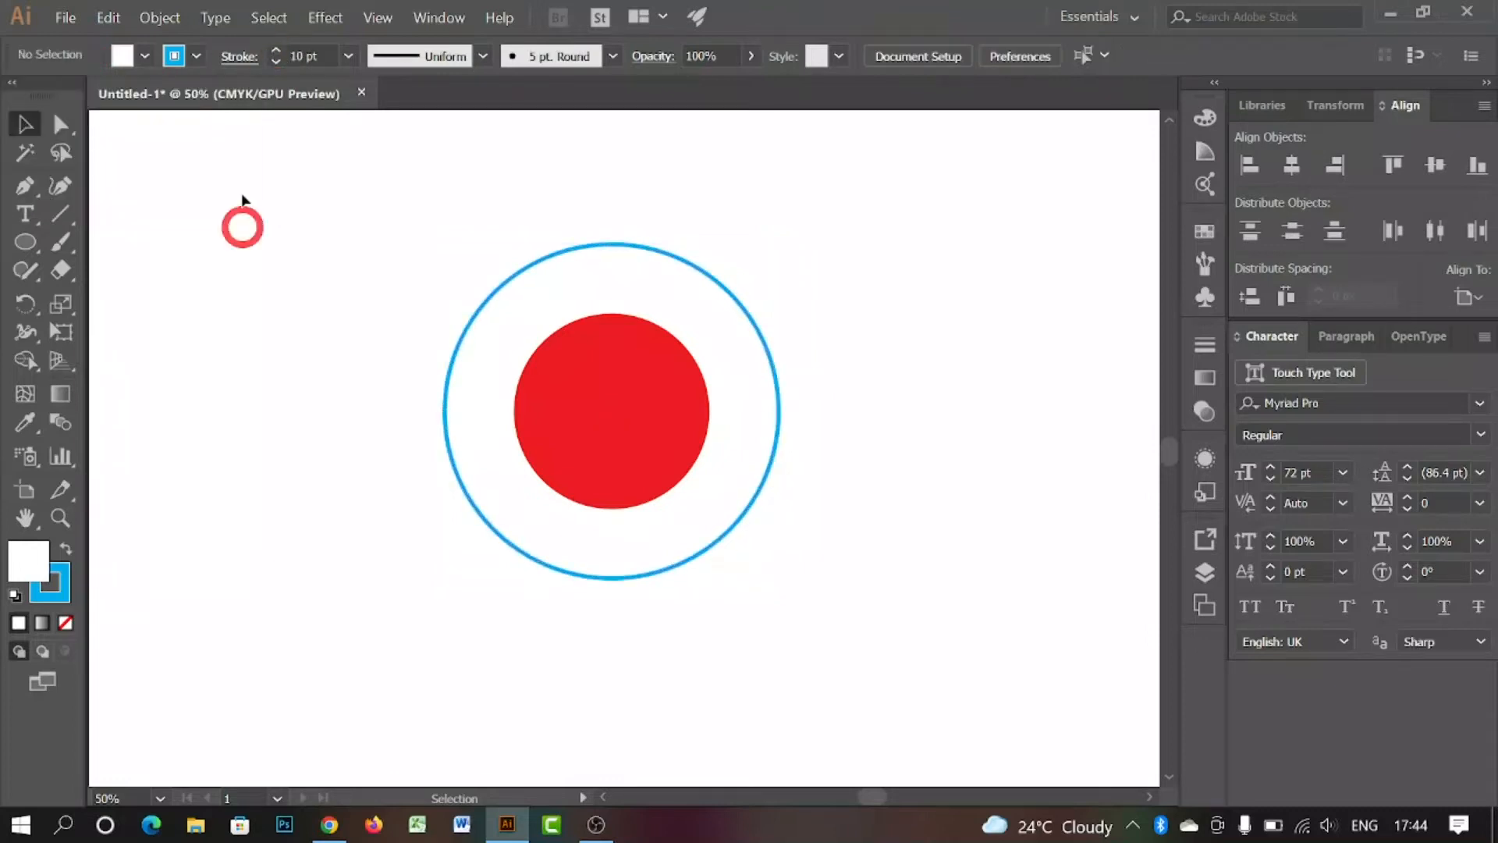
left_click(133, 59)
left_click(15, 94)
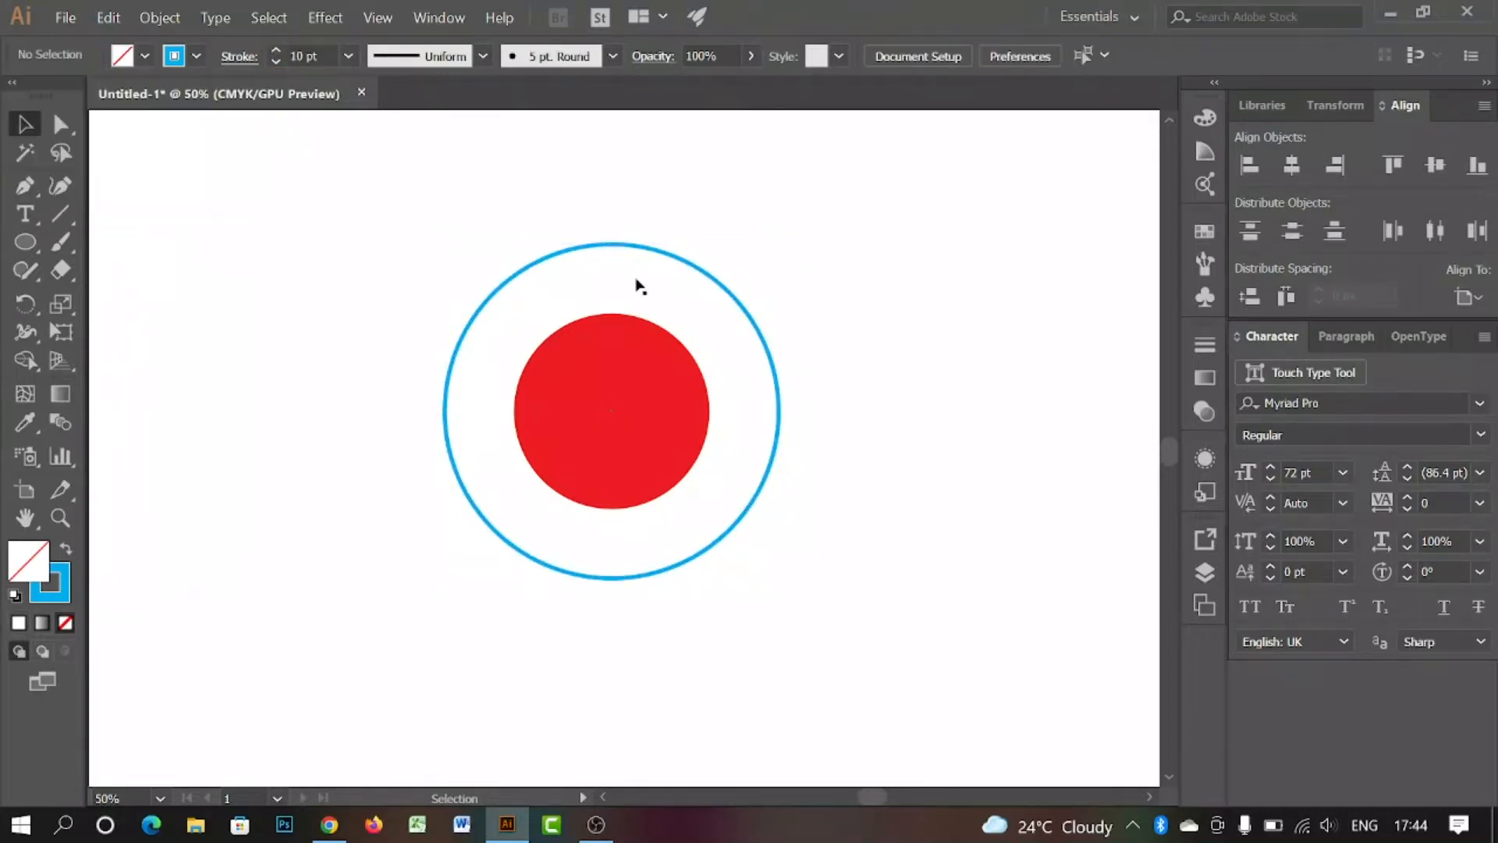
Step: Paste a copy of the red circle in front and enlarge it from the center to midway between the two circles
left_click(621, 378)
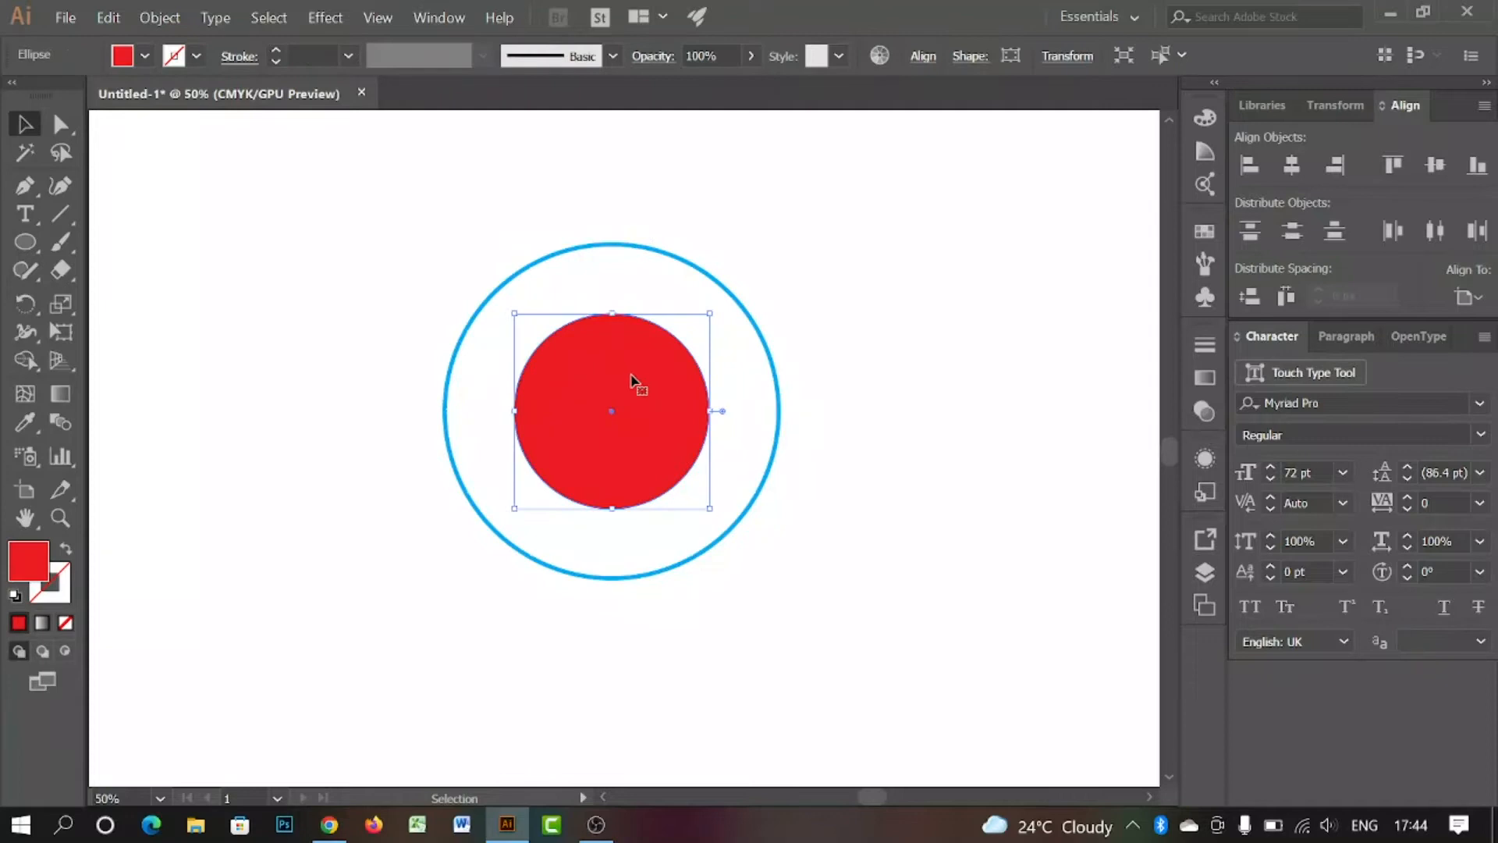
left_click(109, 17)
left_click(137, 116)
left_click(108, 18)
left_click(148, 158)
left_click_drag(710, 312, 744, 266)
Step: Remove the fill from the enlarged middle circle and deselect it
left_click(145, 55)
left_click(14, 100)
left_click(338, 311)
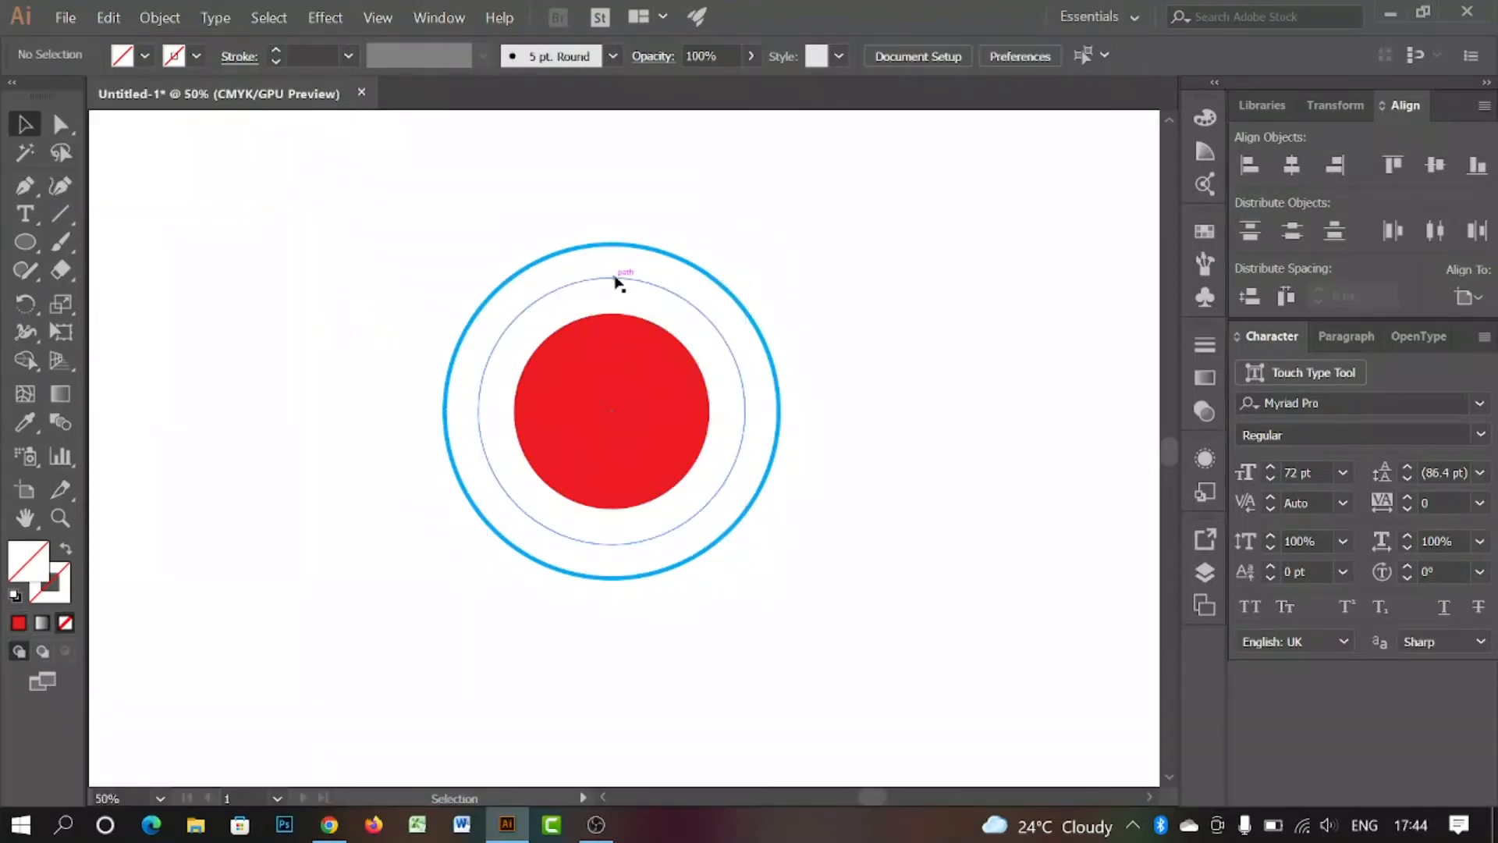
Step: Add path text reading "REPUBLIC OF BANGLADESH" along the upper part of the middle circle
left_click(616, 279)
left_click_drag(35, 221, 195, 278)
scroll(607, 365, "up", 2)
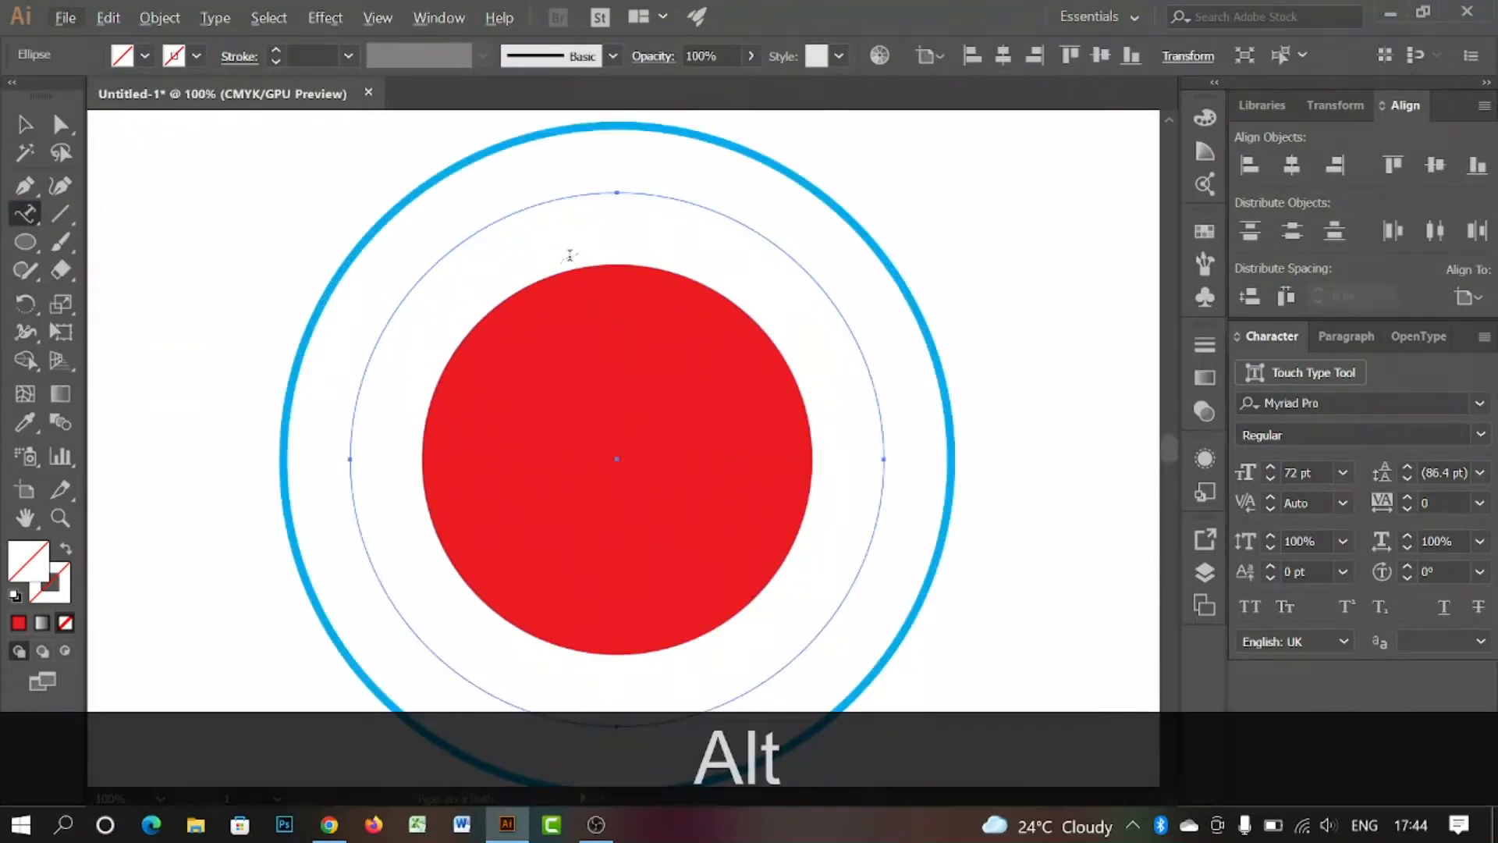
left_click(560, 195)
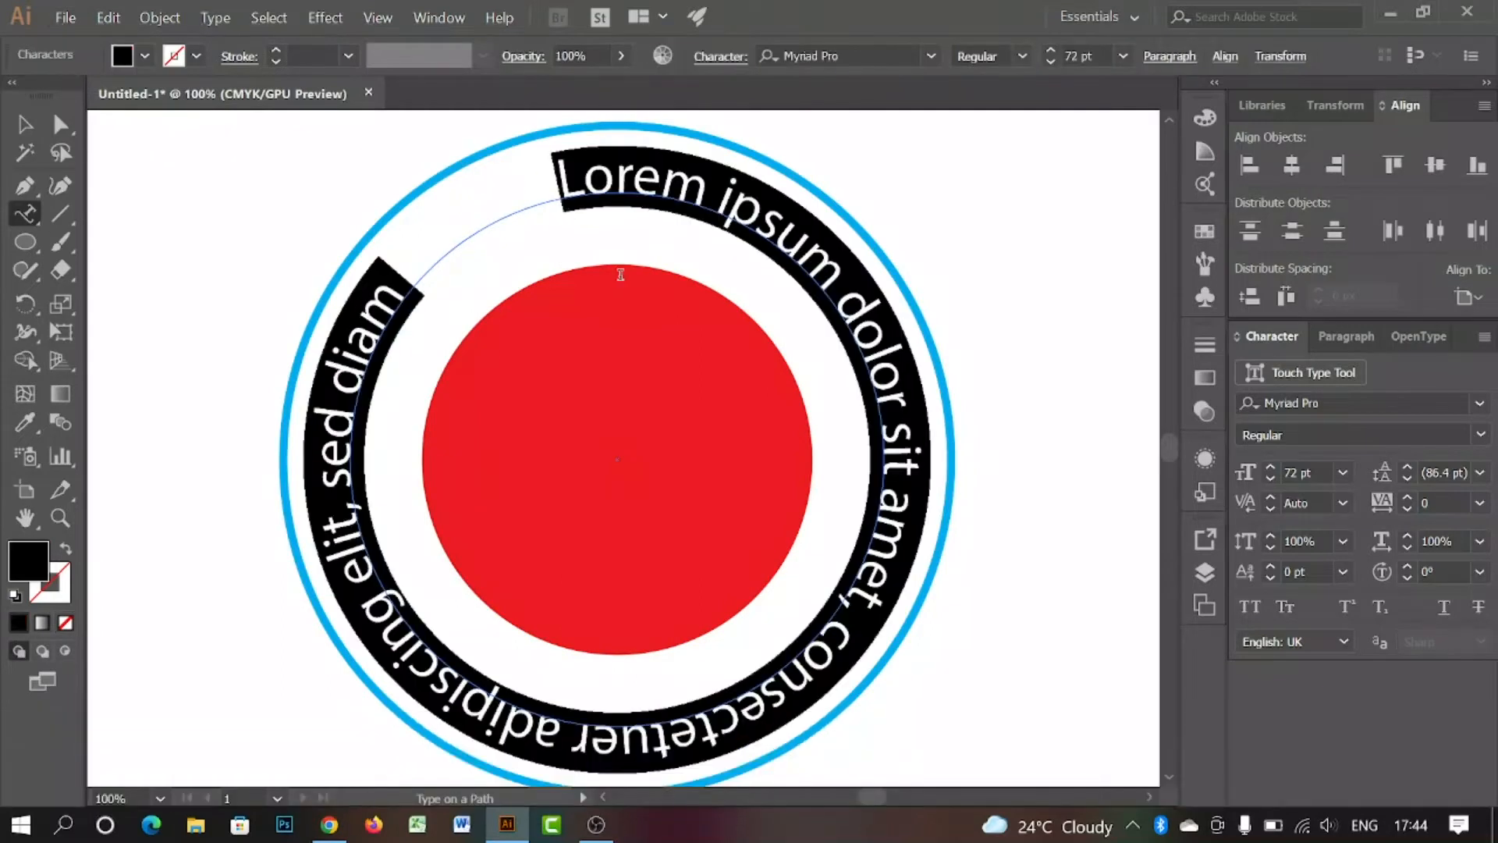
key("Caps_Lock")
type("RE")
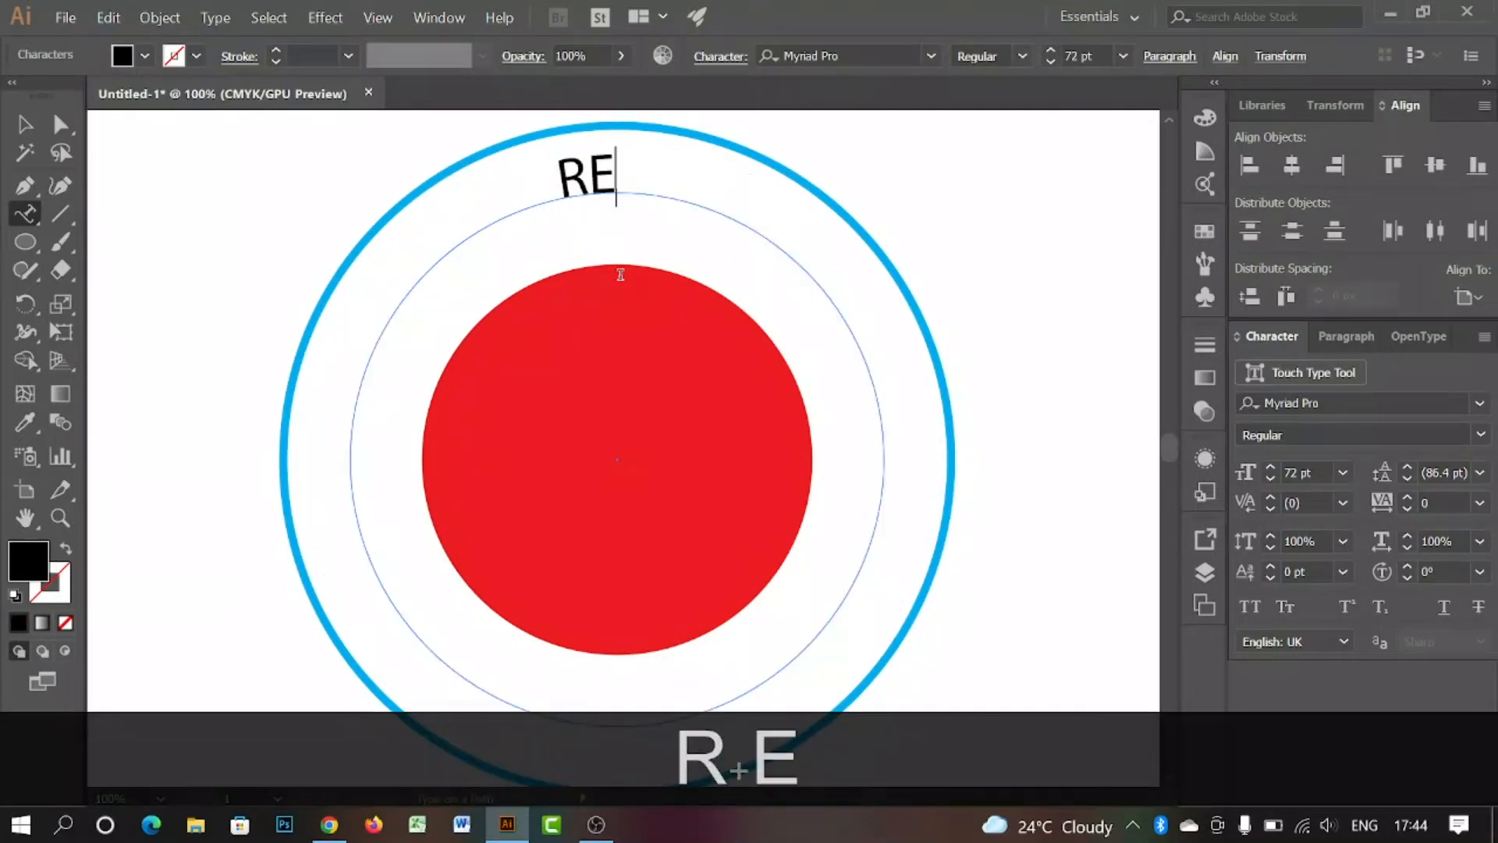
type("PUBLIC")
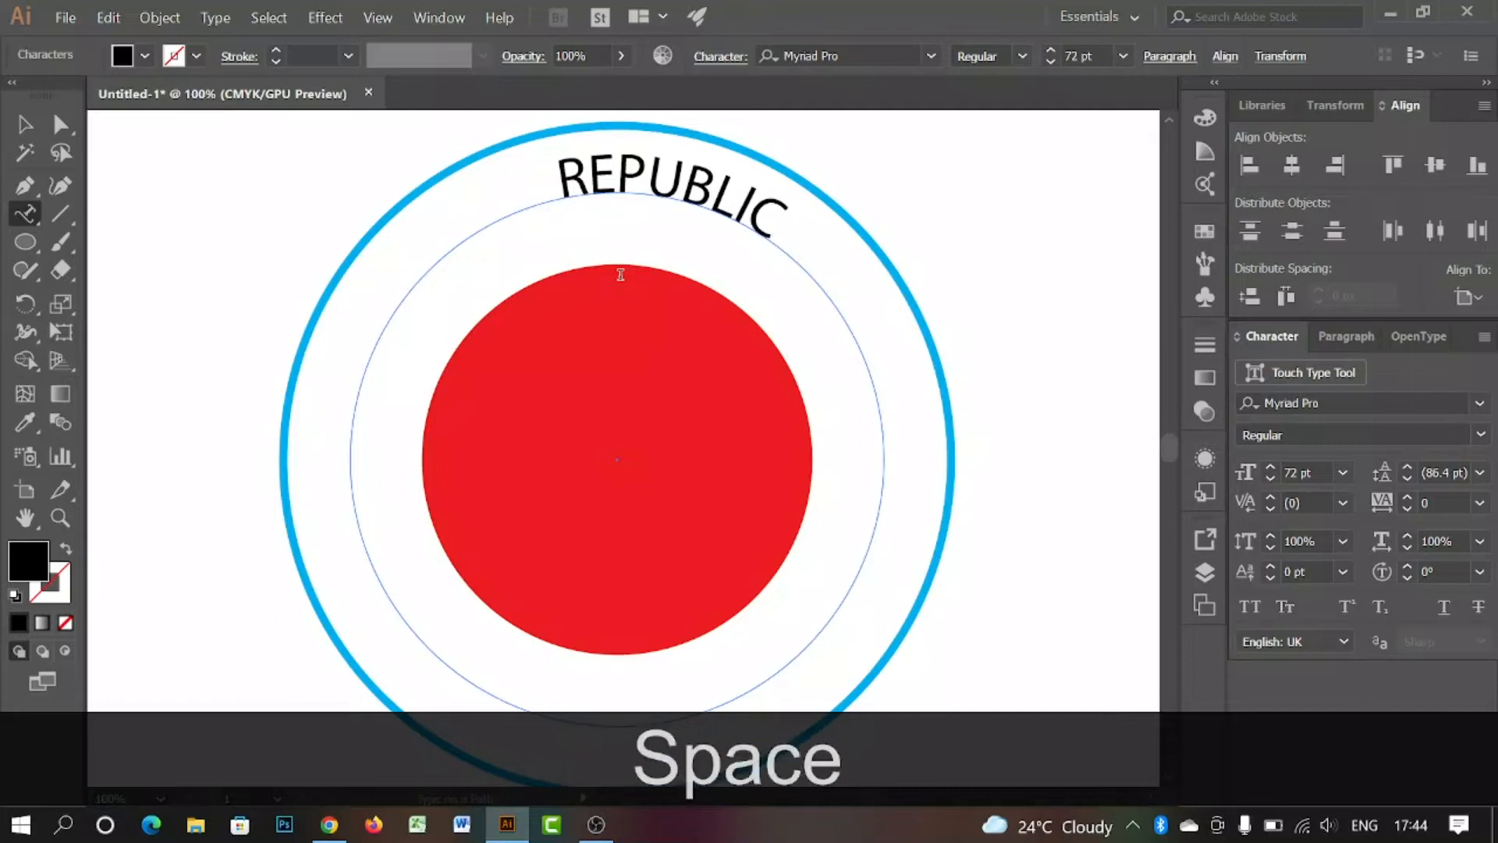
type(" OF BANGLADESH")
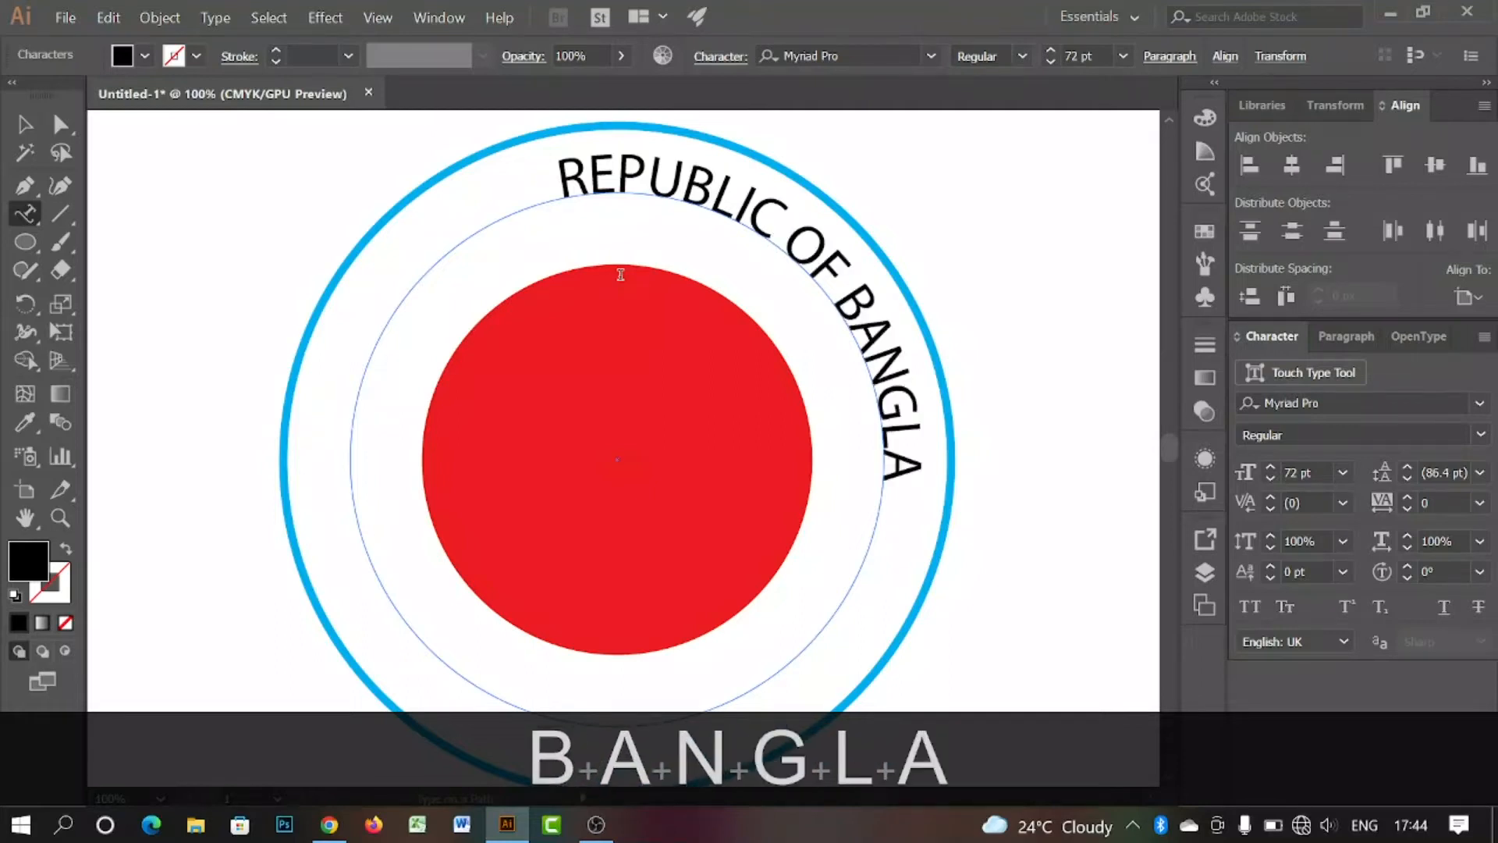
left_click(29, 125)
Step: Adjust the path text's start and end brackets to the leftmost and rightmost points of the circle, spanning its upper half
left_click_drag(560, 215, 344, 460)
left_click_drag(465, 251, 911, 461)
left_click(1039, 262)
Step: Set the path text's Align to Path option to Center, with the preview turned on
left_click(787, 233)
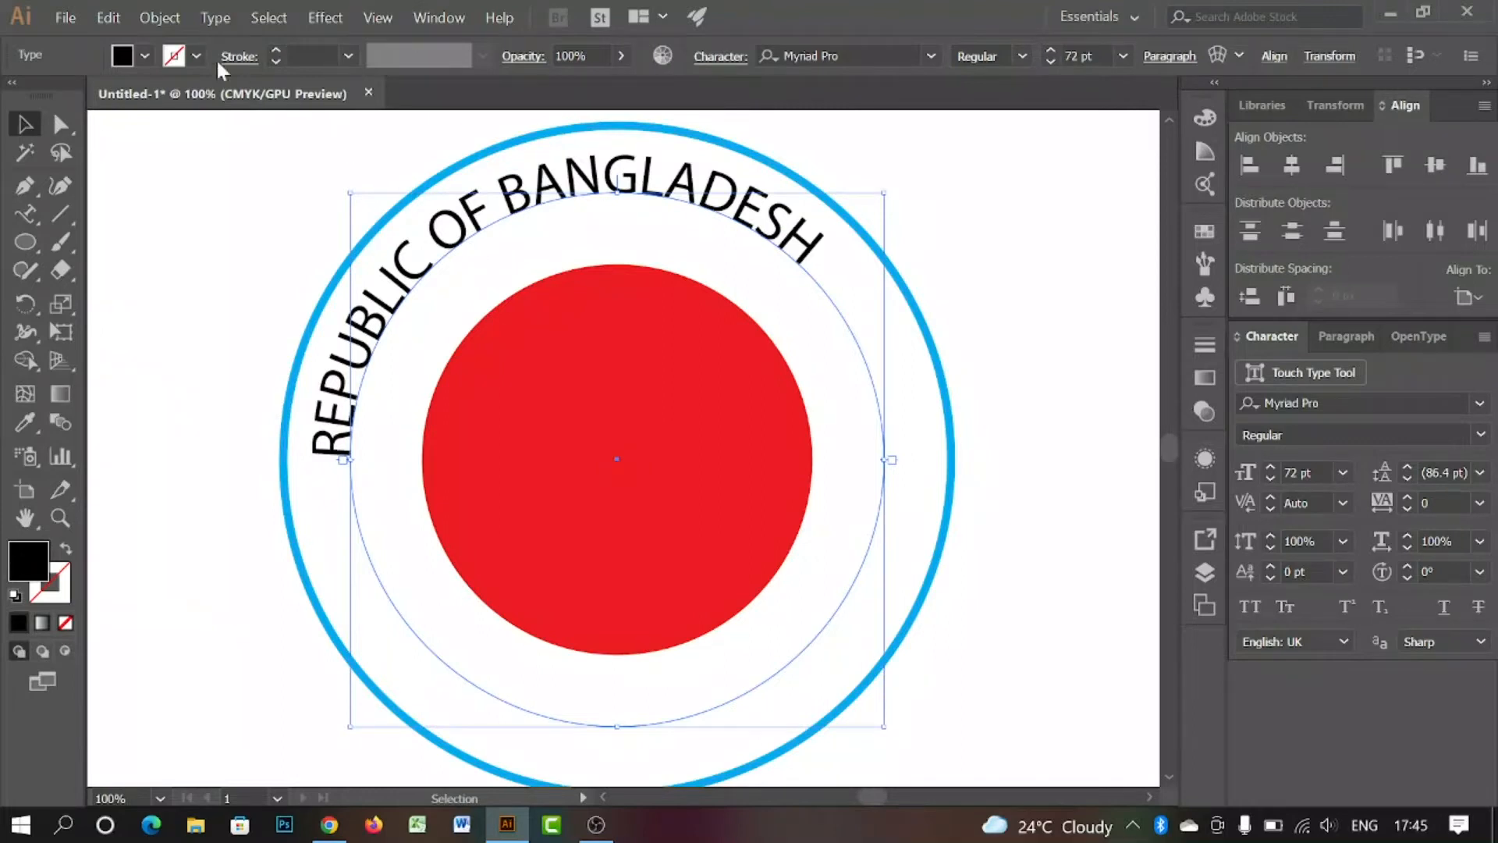
left_click(216, 18)
mouse_move(338, 226)
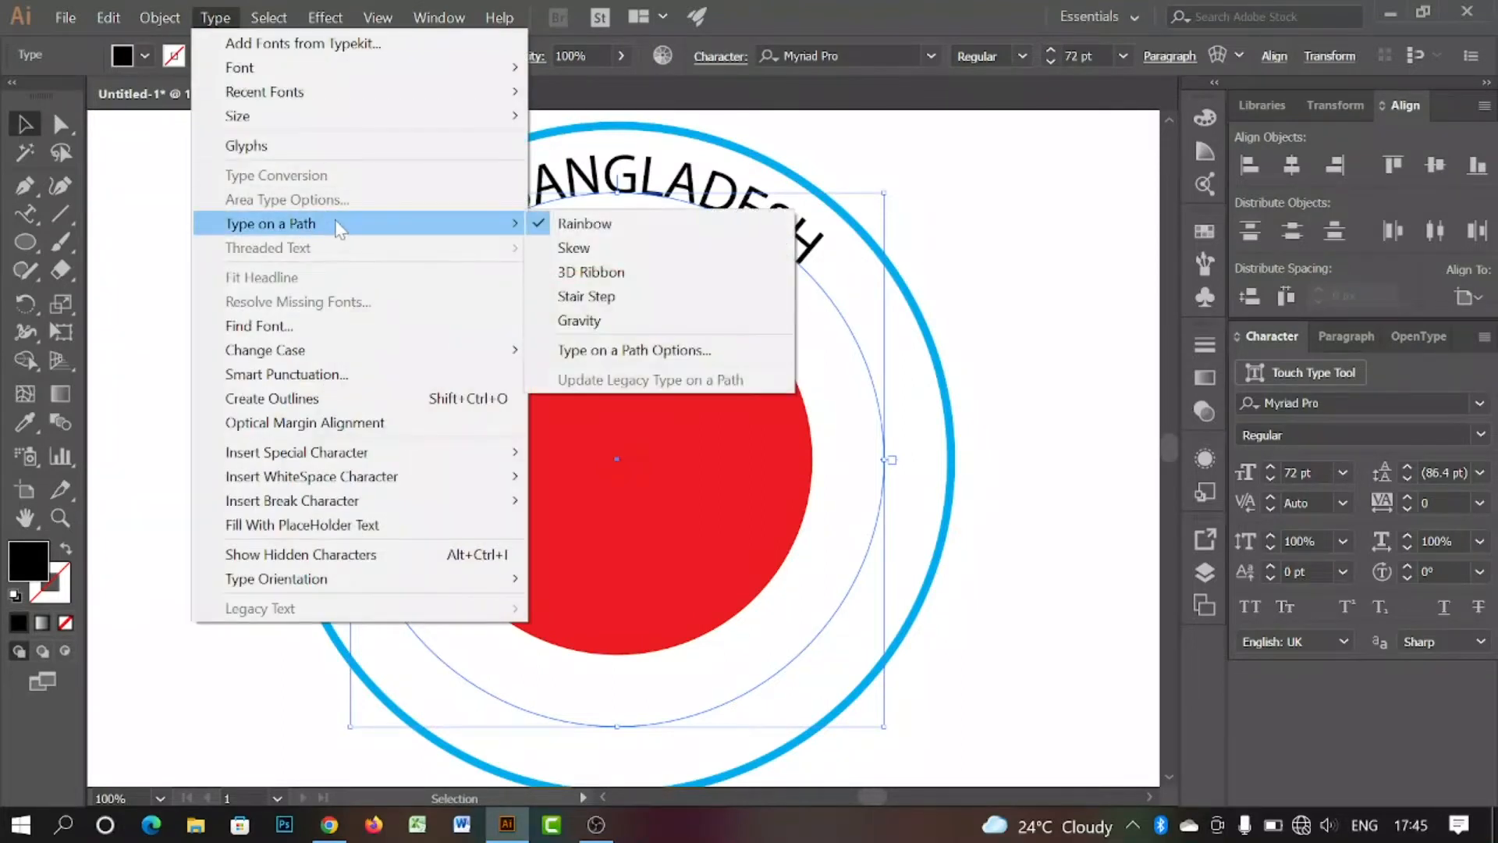
left_click(604, 353)
left_click_drag(295, 297, 201, 250)
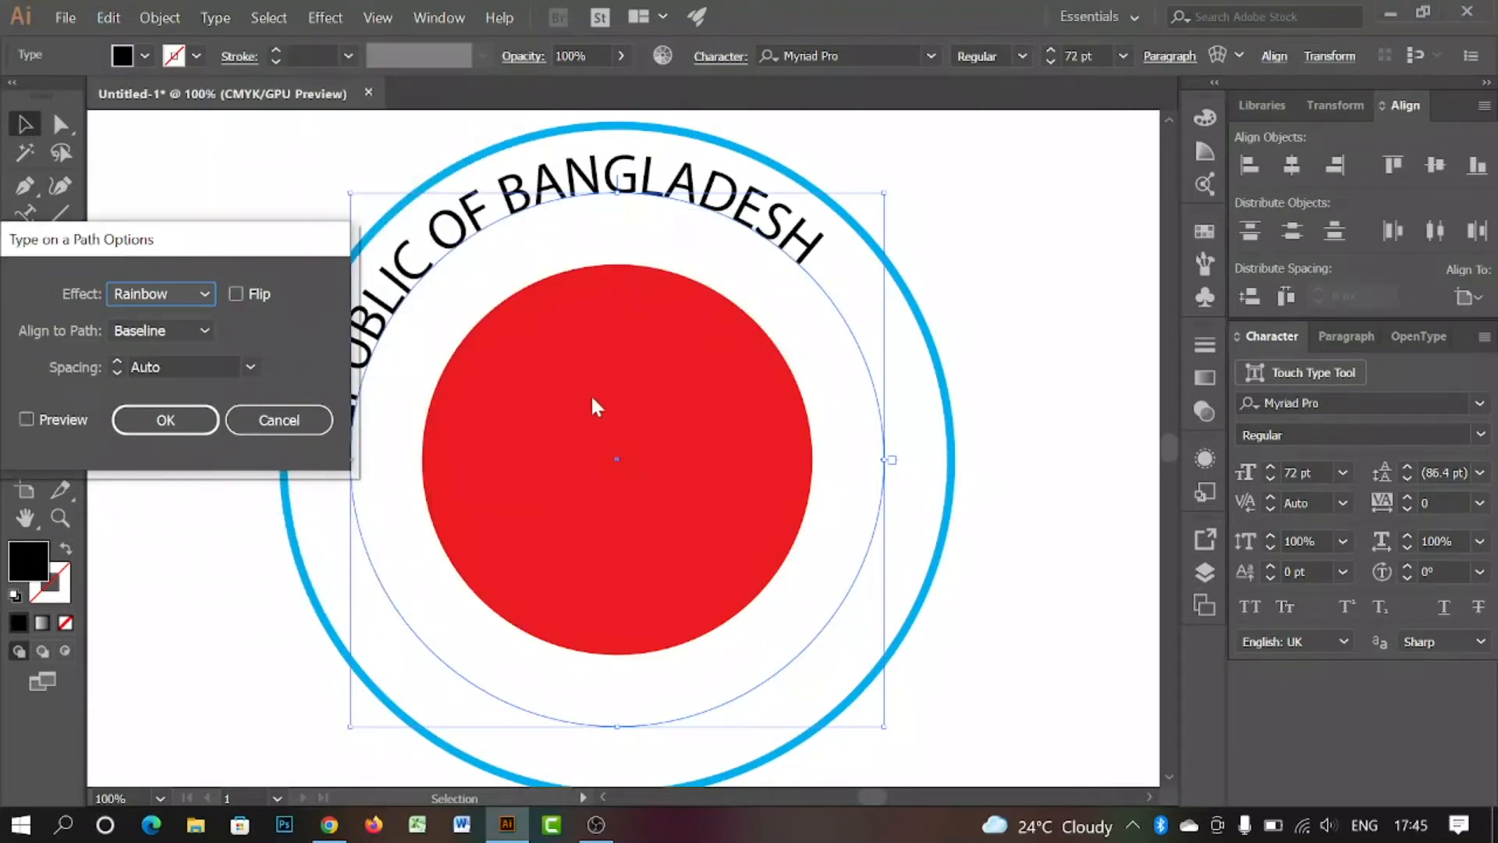
key("alt")
left_click(191, 329)
left_click(151, 409)
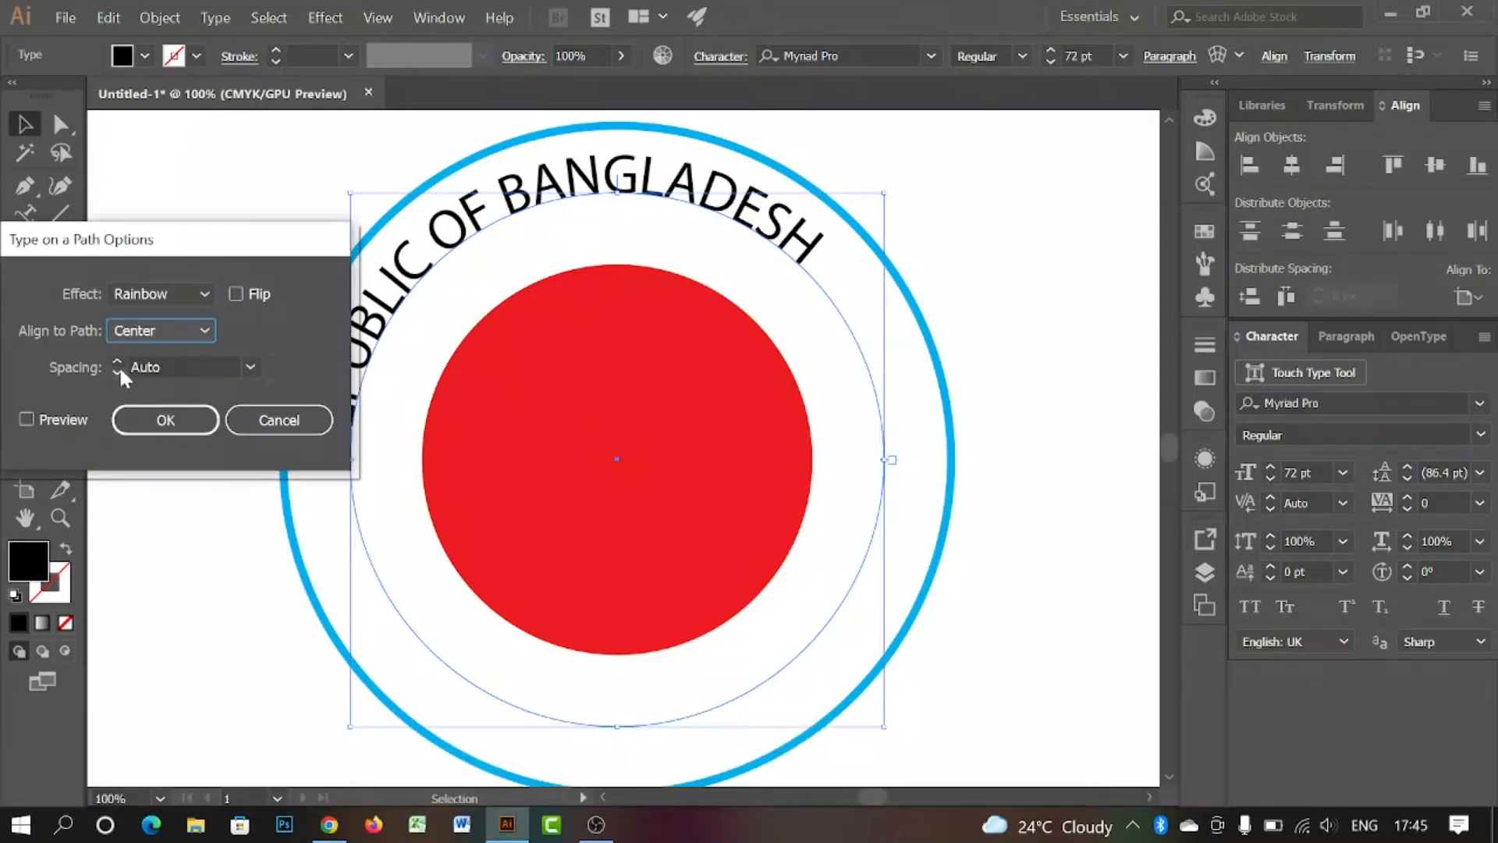
left_click(26, 418)
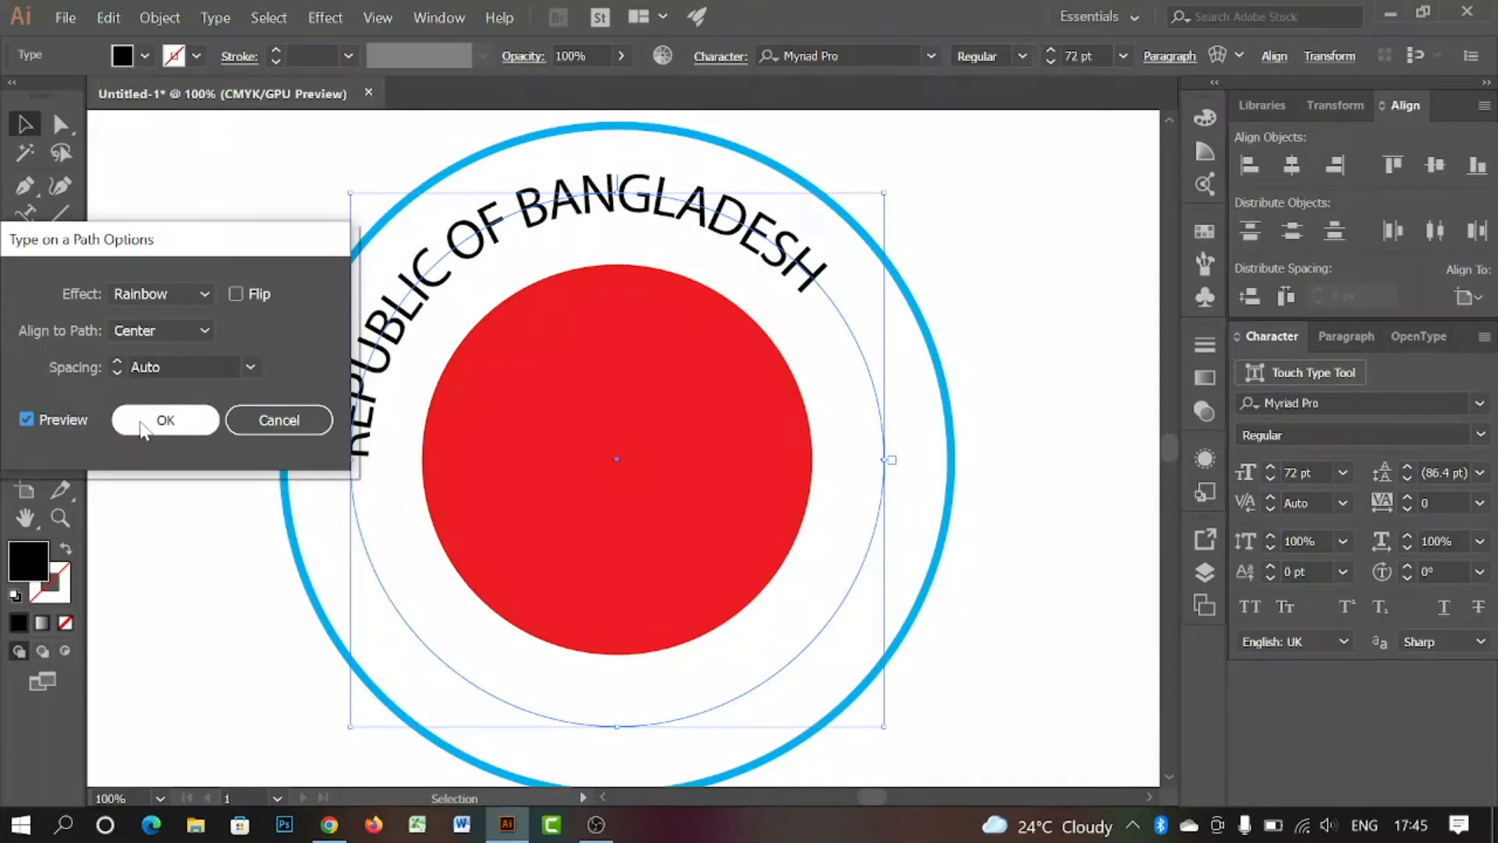
left_click(165, 420)
left_click(1131, 191)
Step: Center-align the paragraph of the "REPUBLIC OF BANGLADESH" path text
left_click(724, 216)
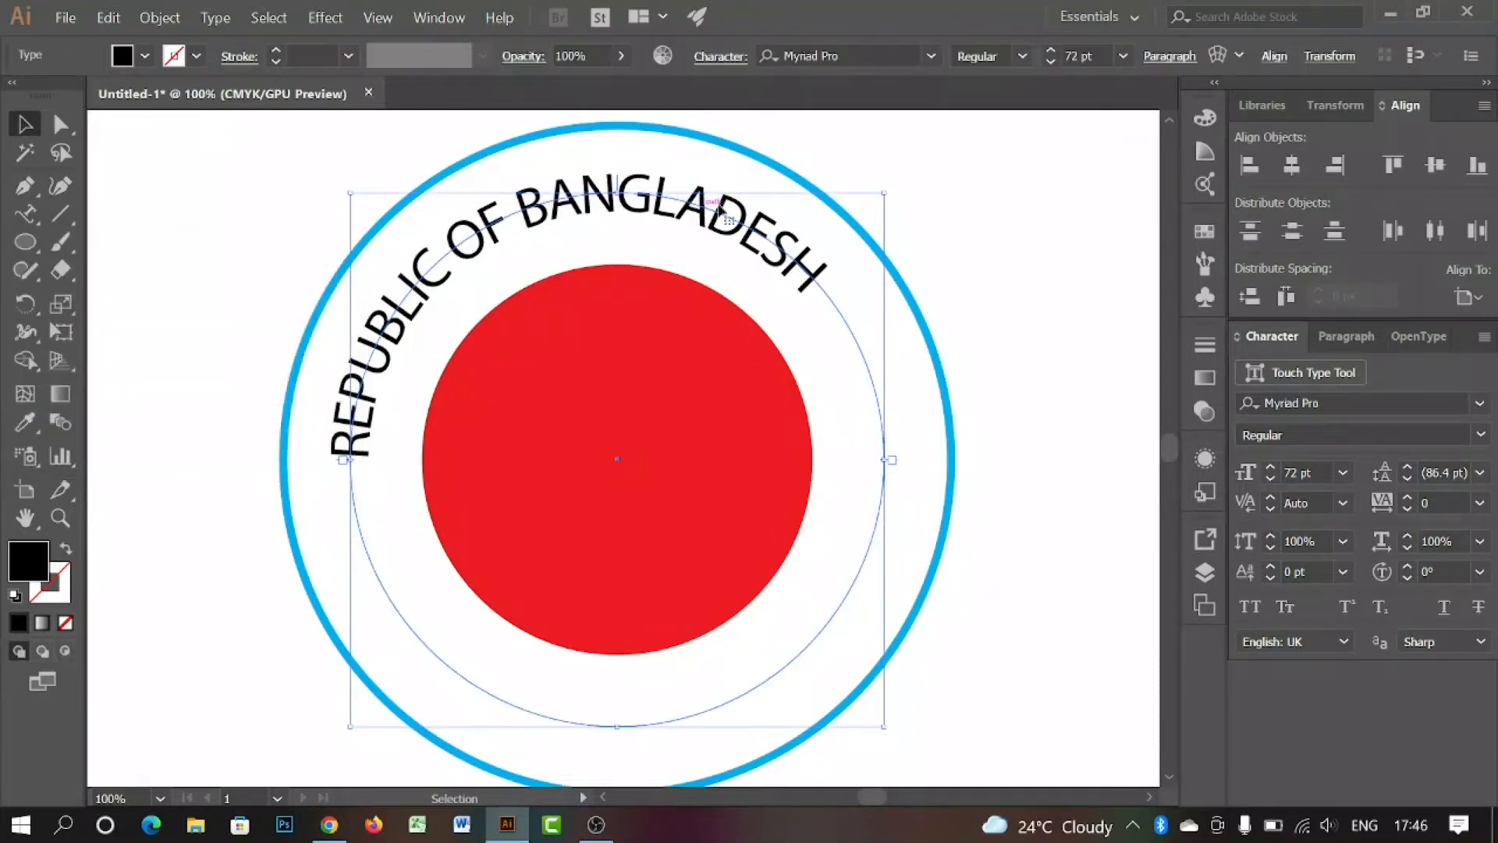
left_click(1168, 57)
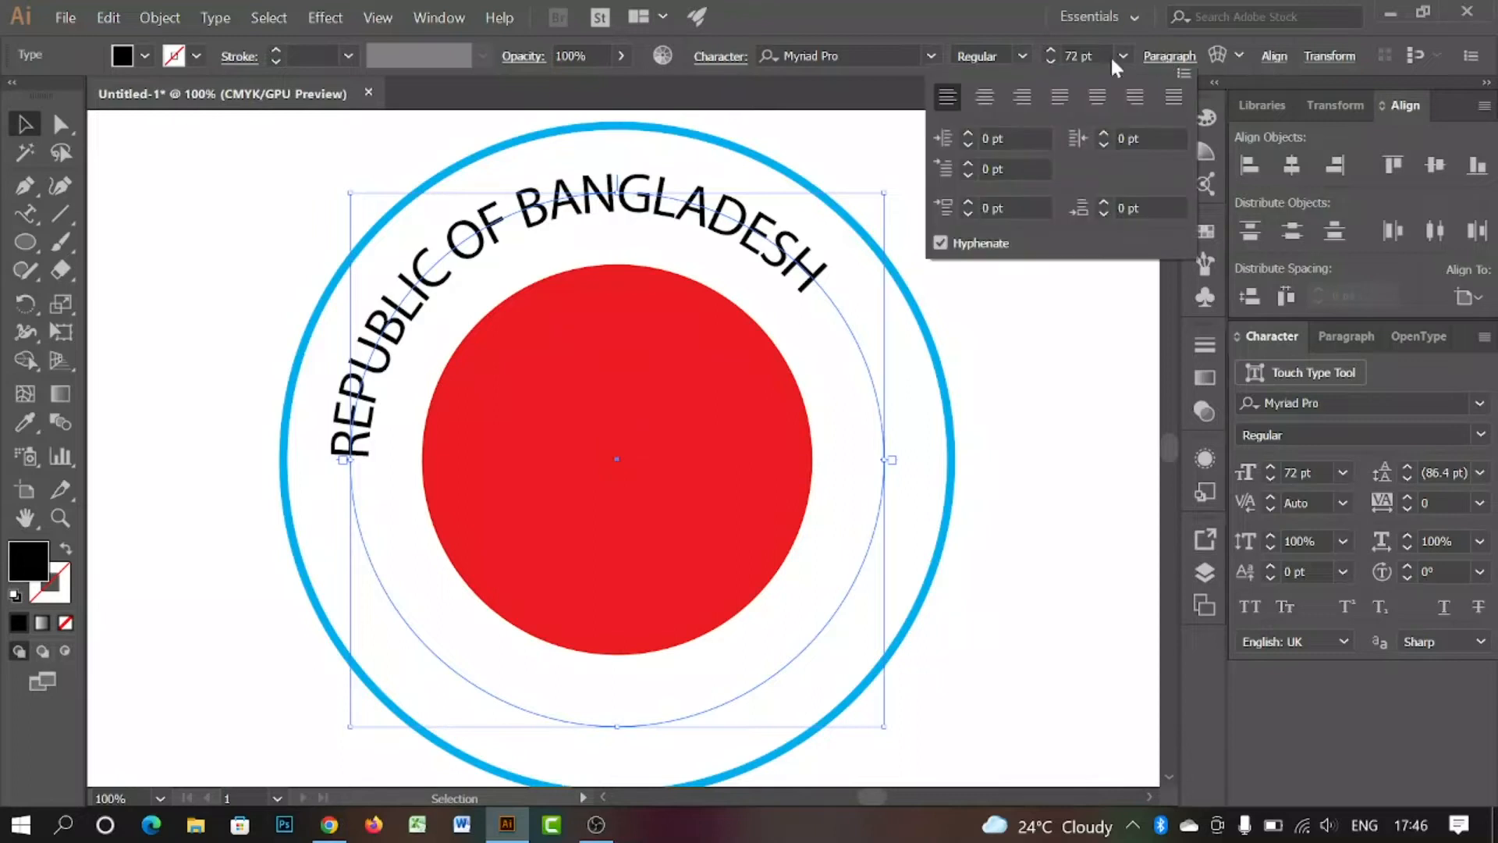
left_click(985, 98)
left_click(1028, 338)
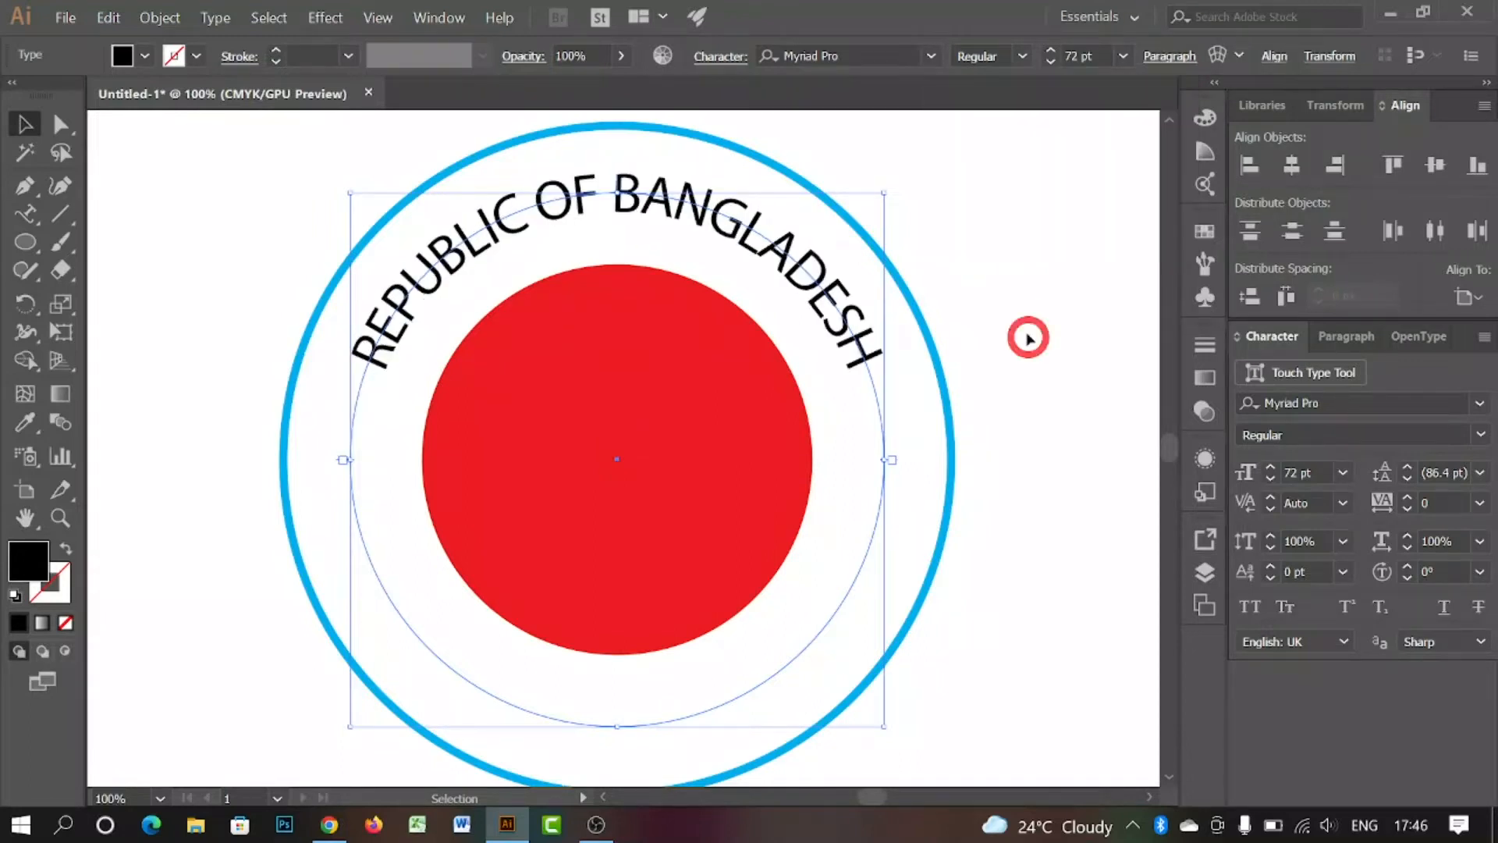
Step: Increase the path text's font size to 89 pt and deselect it
left_click(1050, 50)
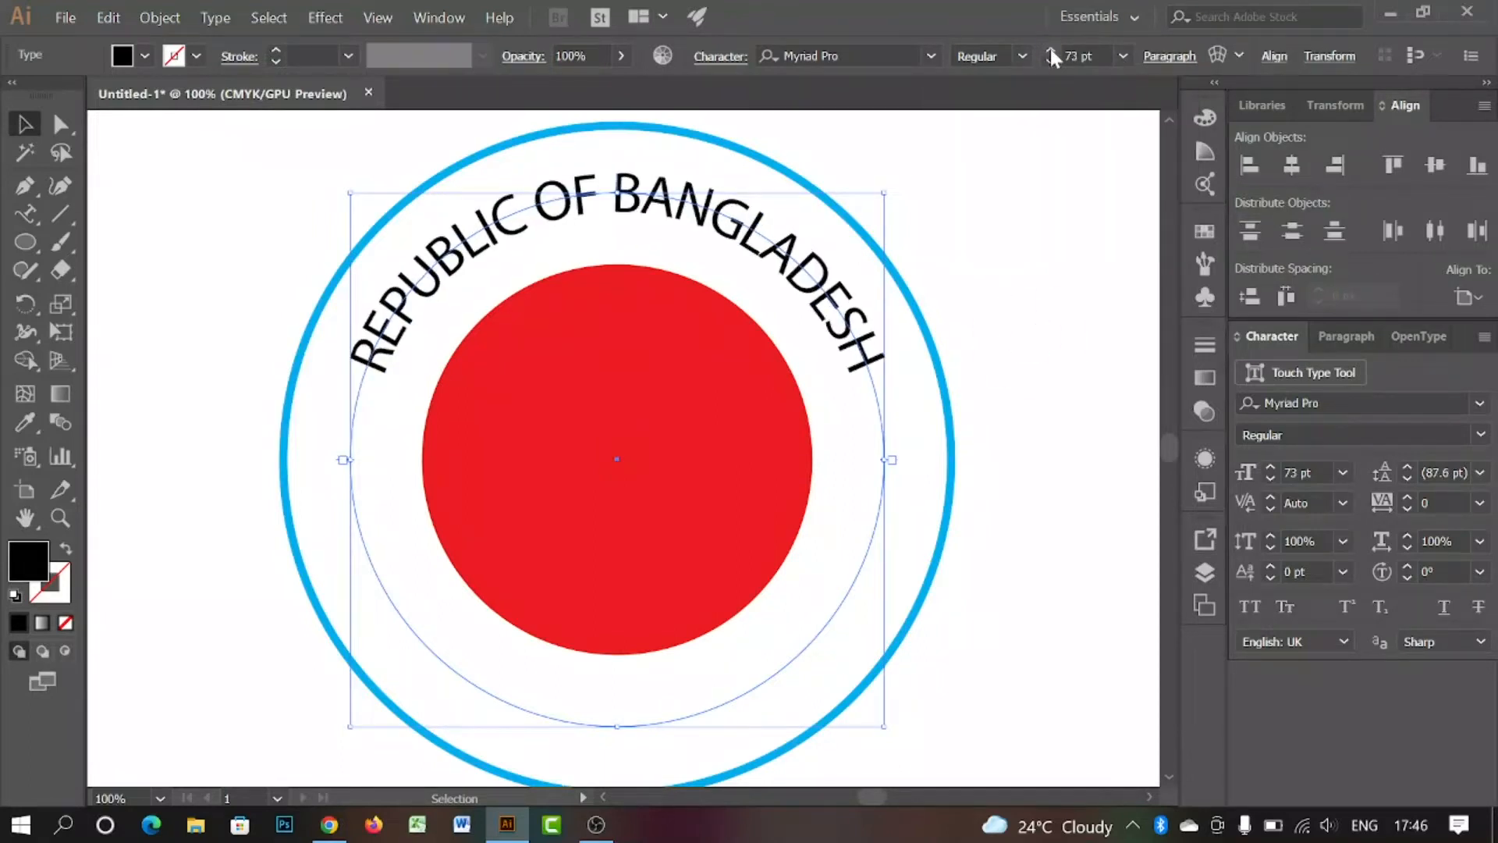
left_click(1051, 50)
left_click(1050, 50)
left_click(1051, 50)
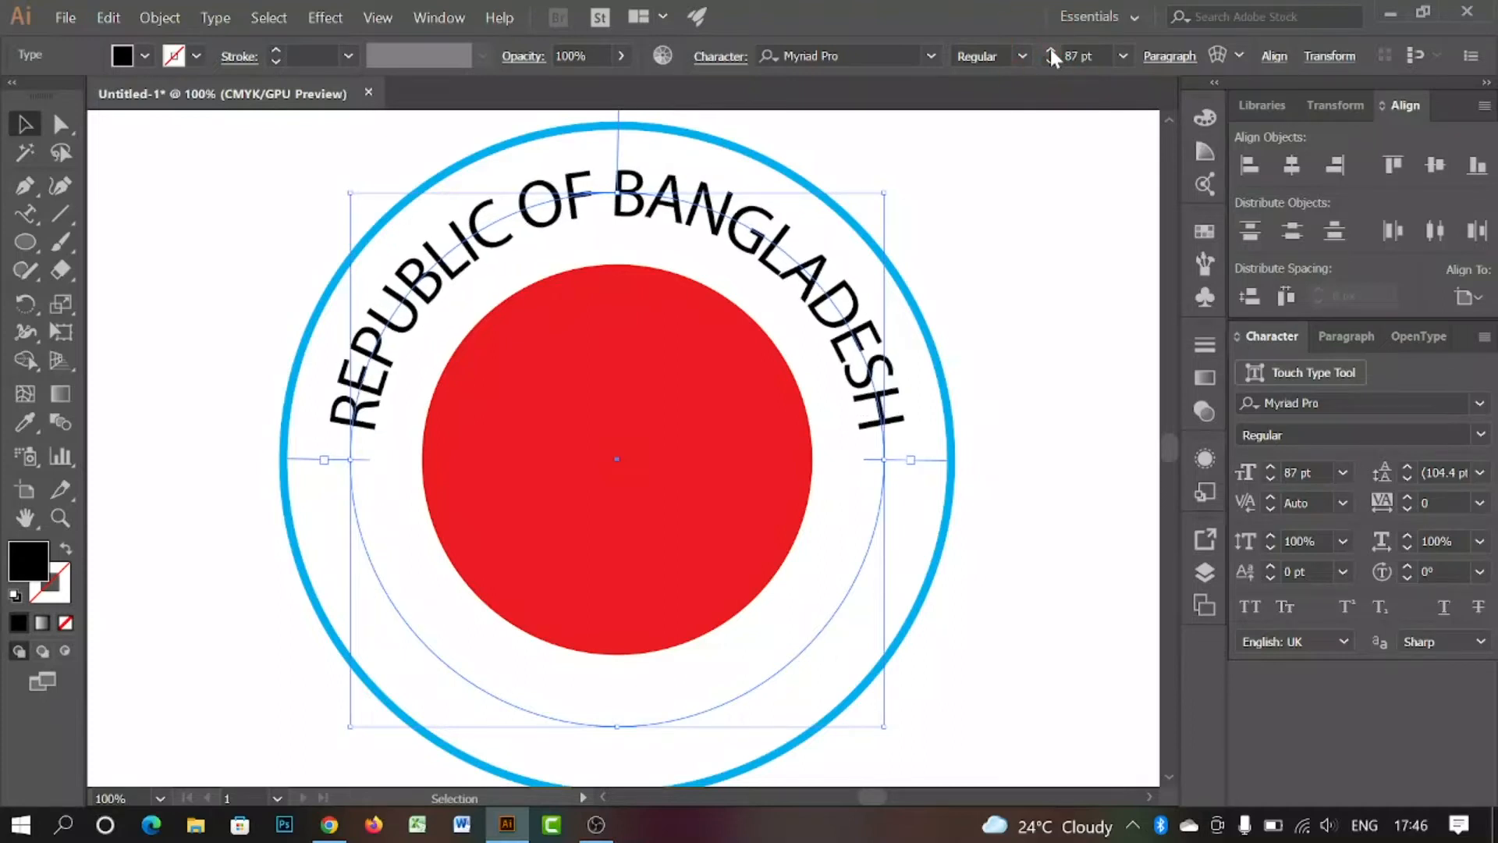
left_click(1051, 50)
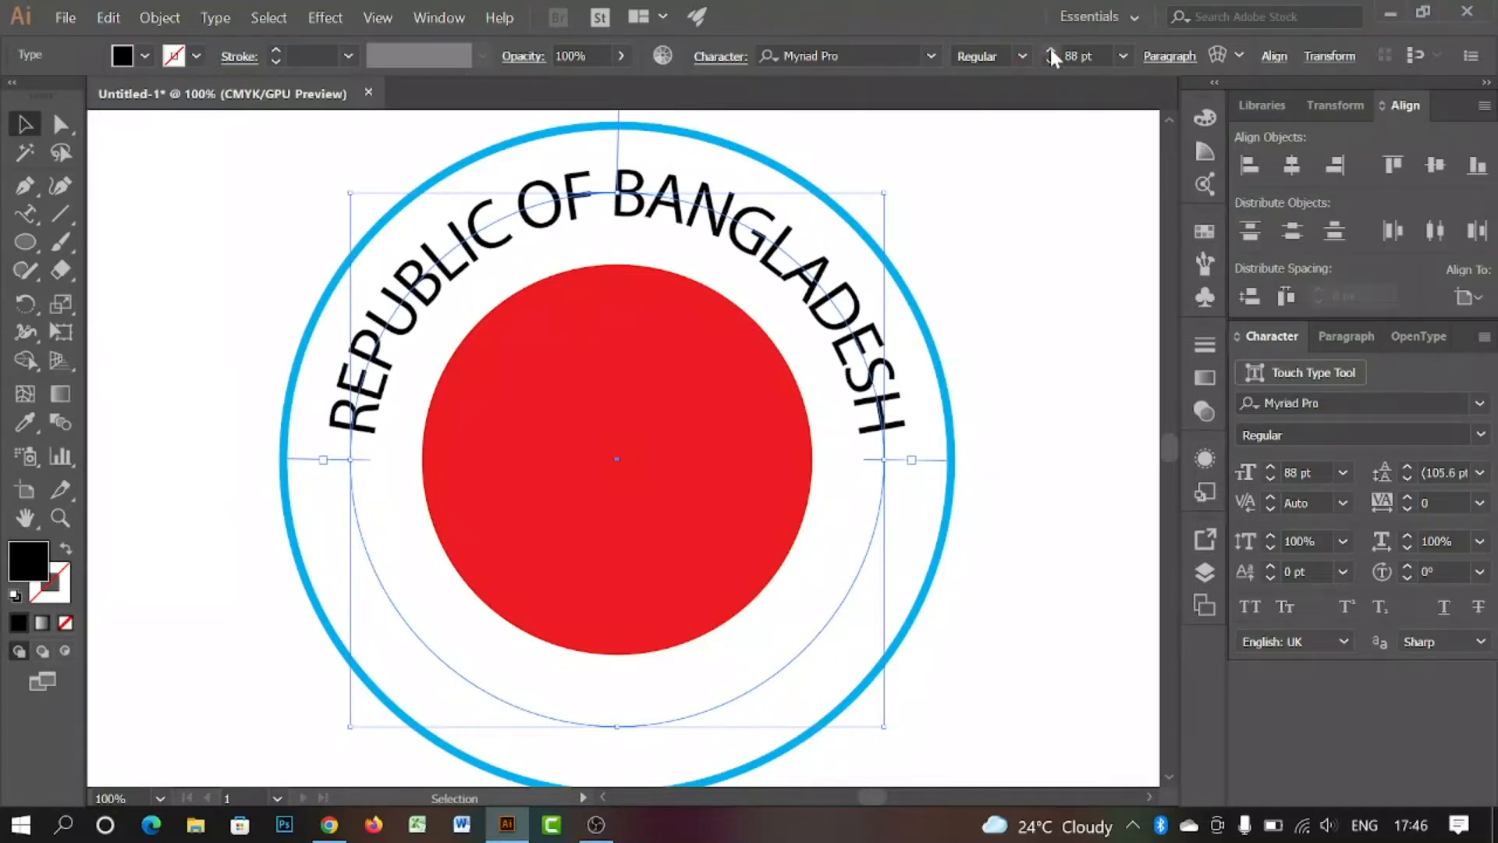
left_click(1050, 48)
left_click(975, 184)
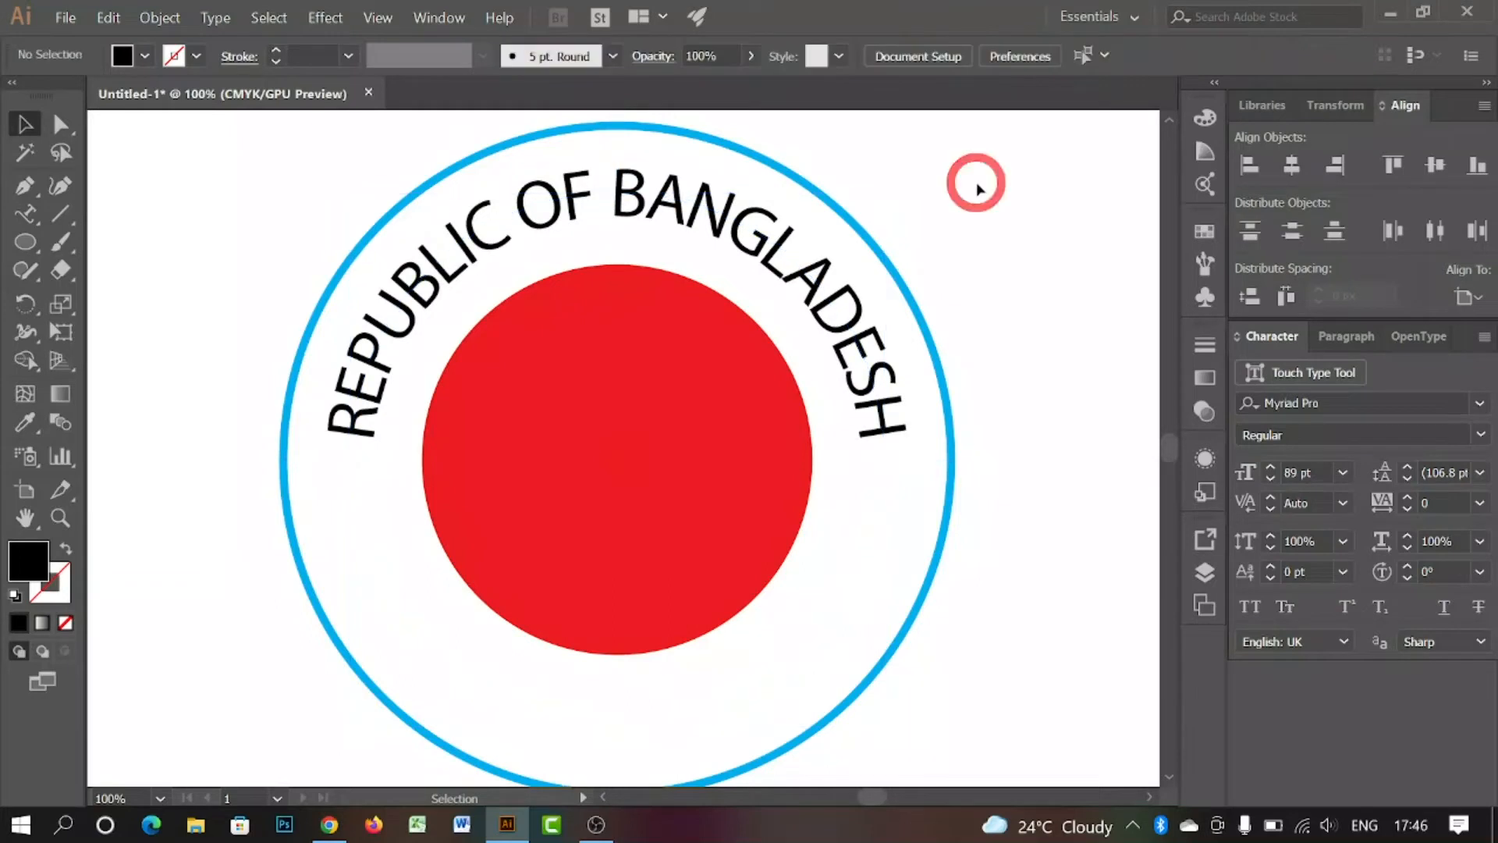
Step: Paste a copy of the path text in front and rotate it 180° onto the lower half of the ring
left_click(791, 270)
left_click(108, 18)
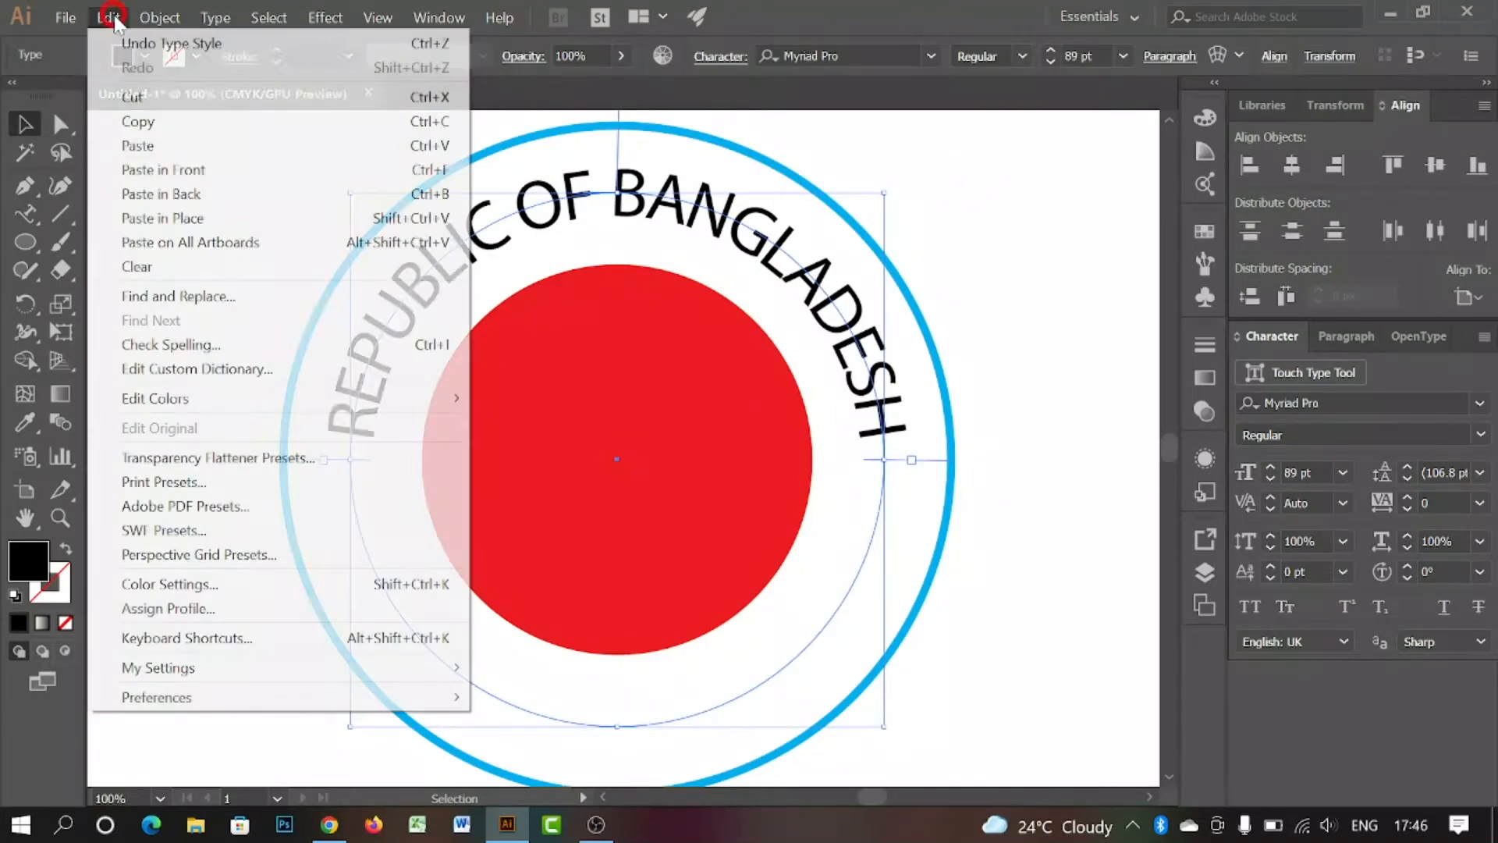
left_click(146, 170)
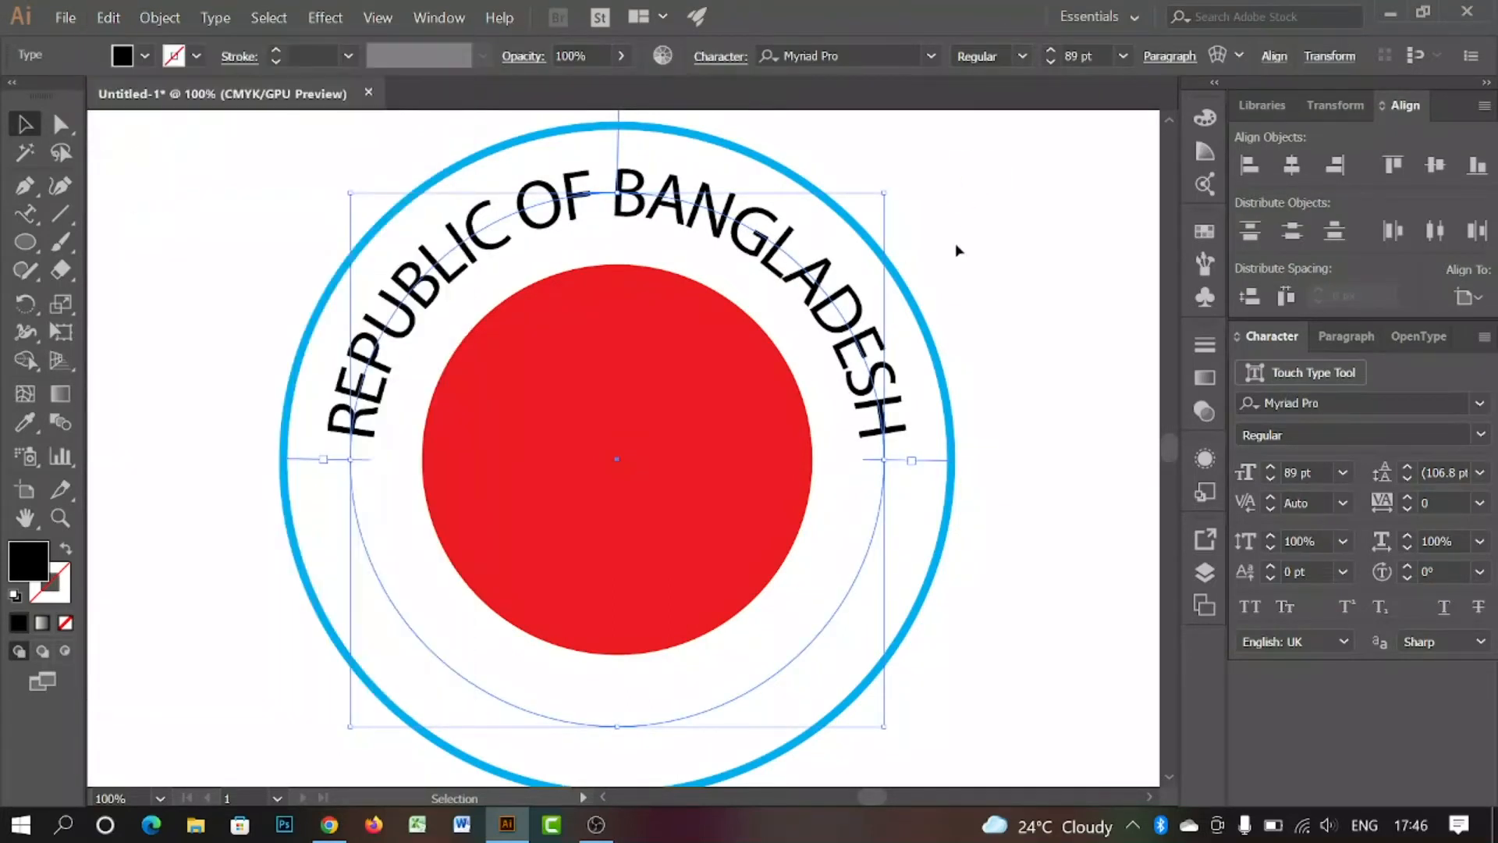
left_click_drag(887, 185, 385, 649)
left_click(385, 584)
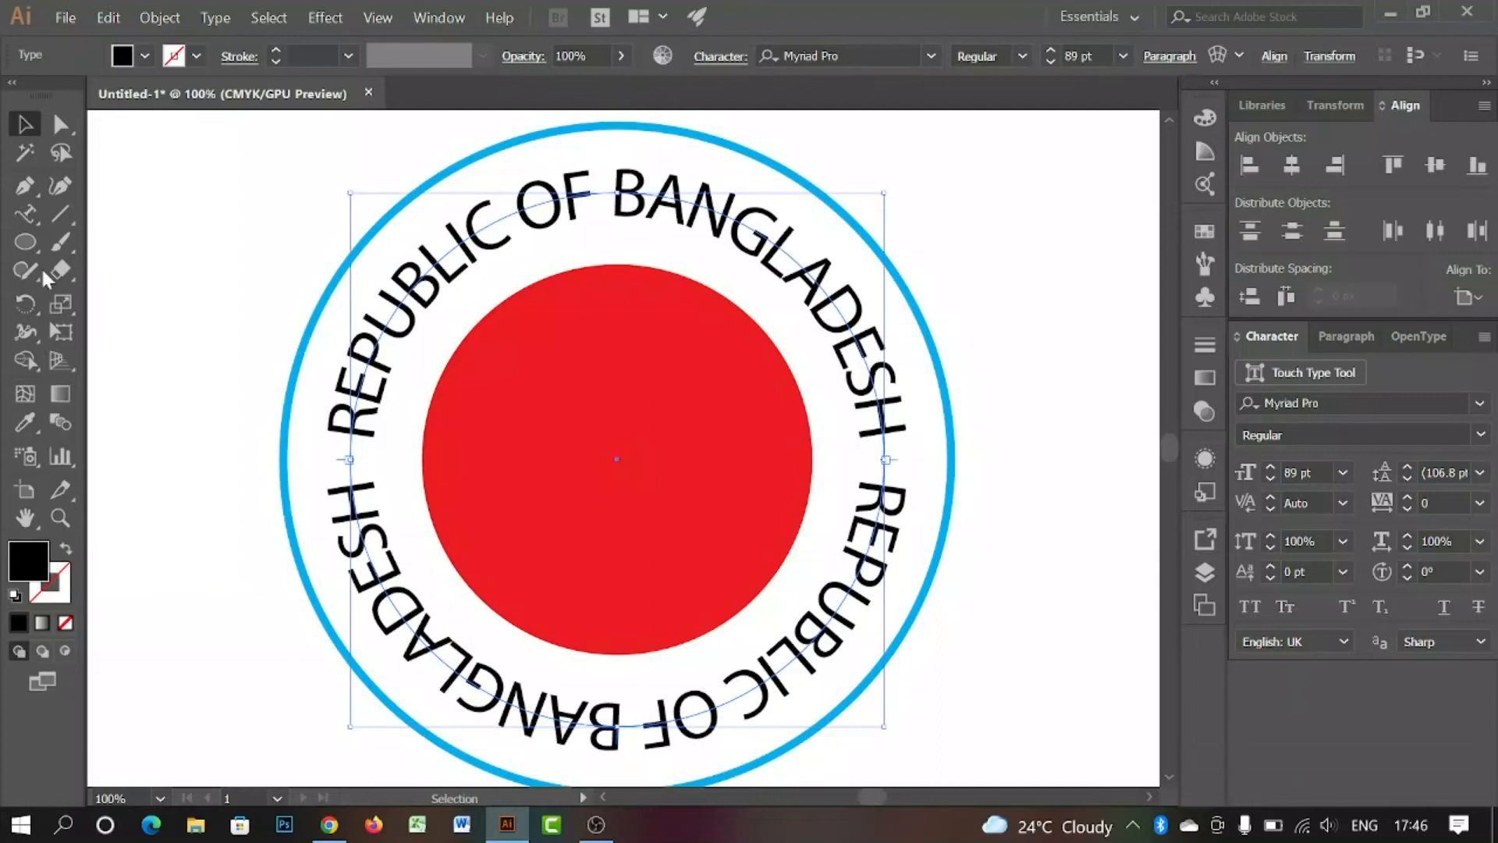
Step: Replace the lower path text's wording with "GOVERNMENT" and deselect it
left_click(27, 213)
left_click_drag(343, 488, 868, 484)
type("G")
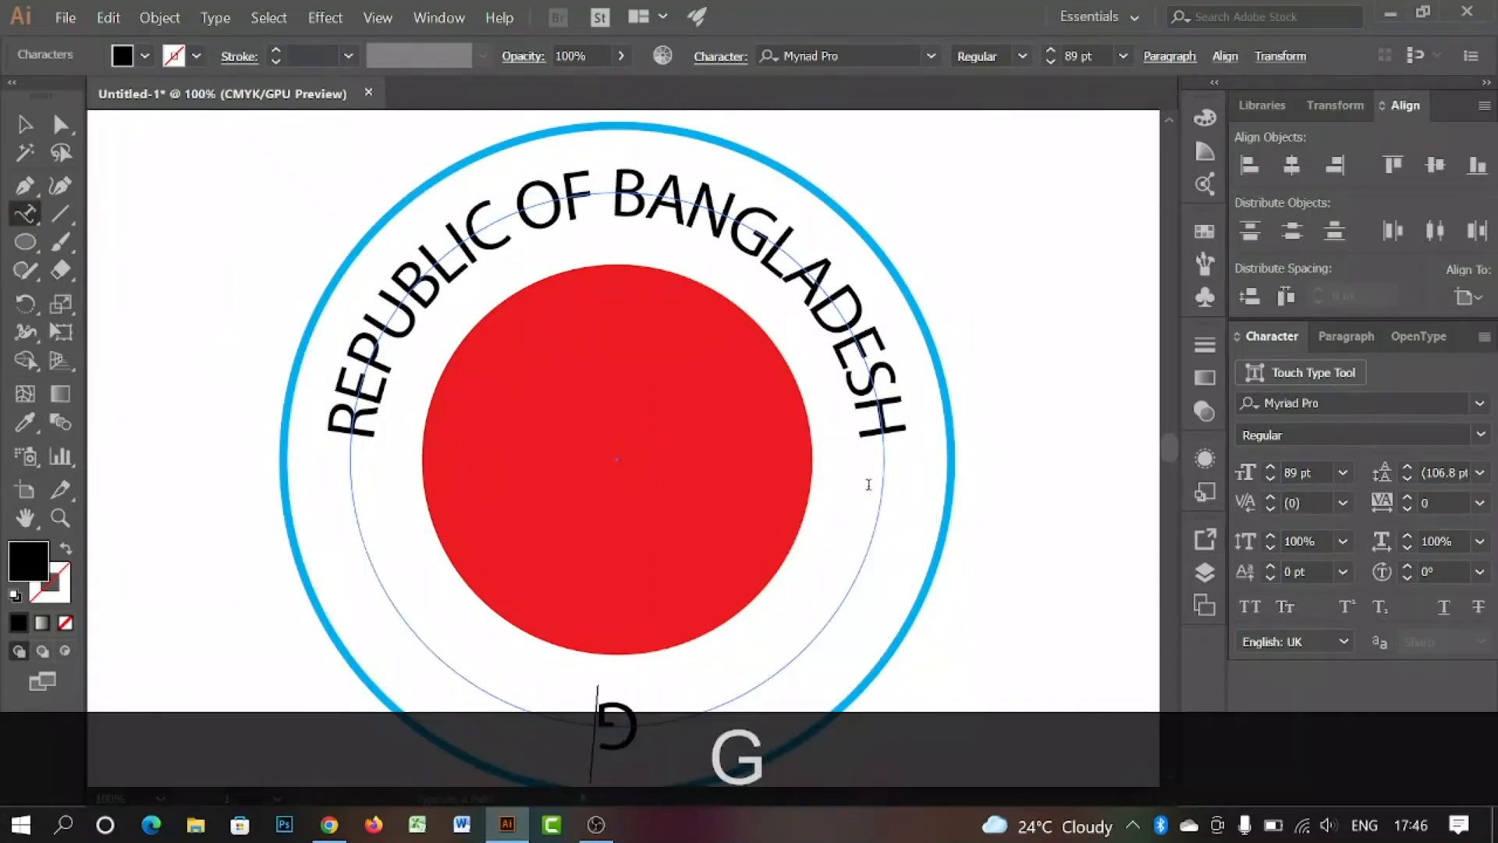
type("OVERNMENT")
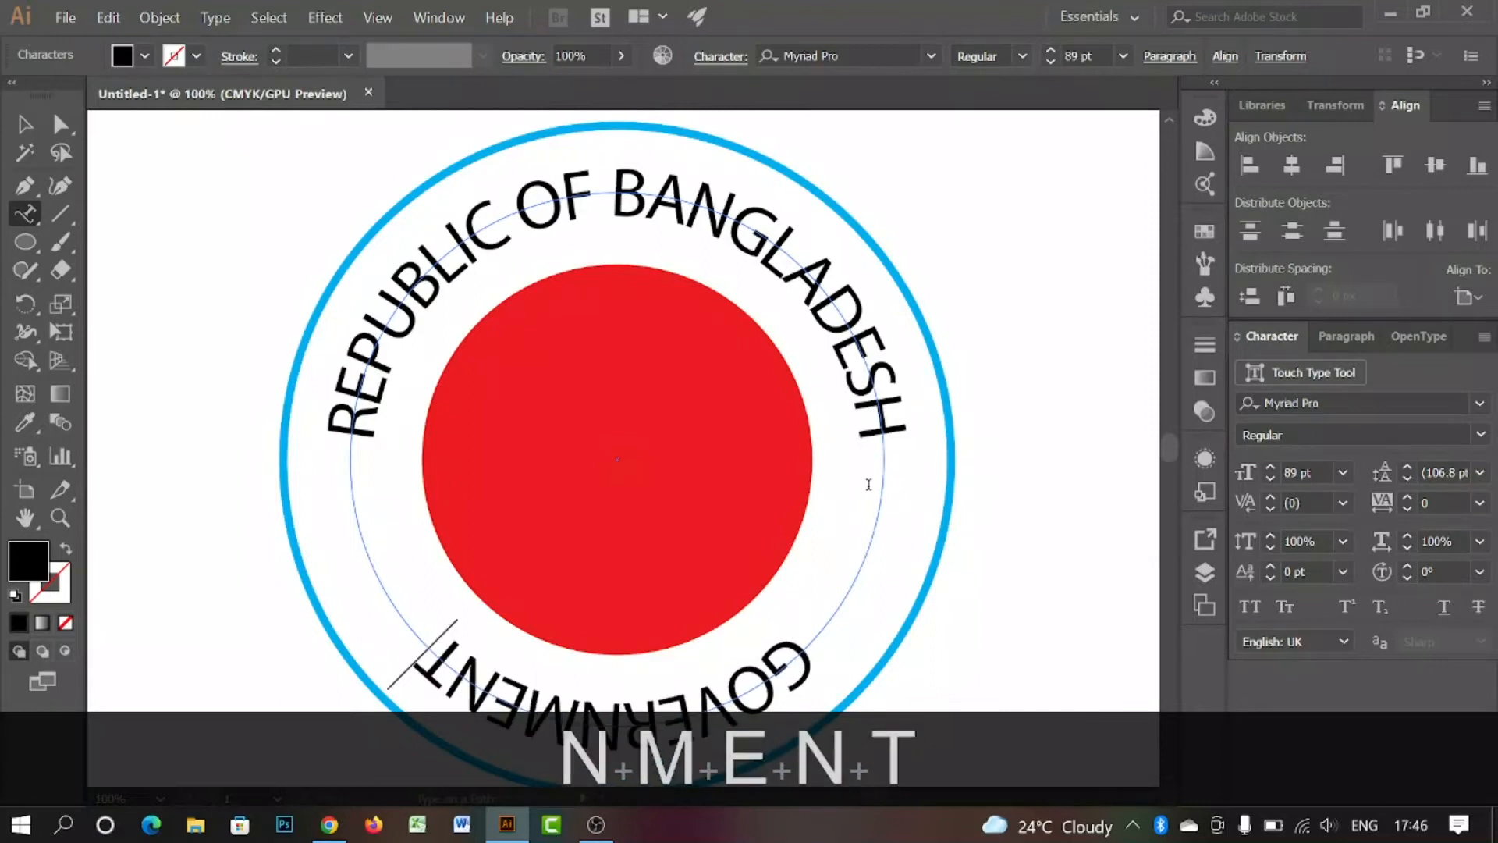
left_click(25, 123)
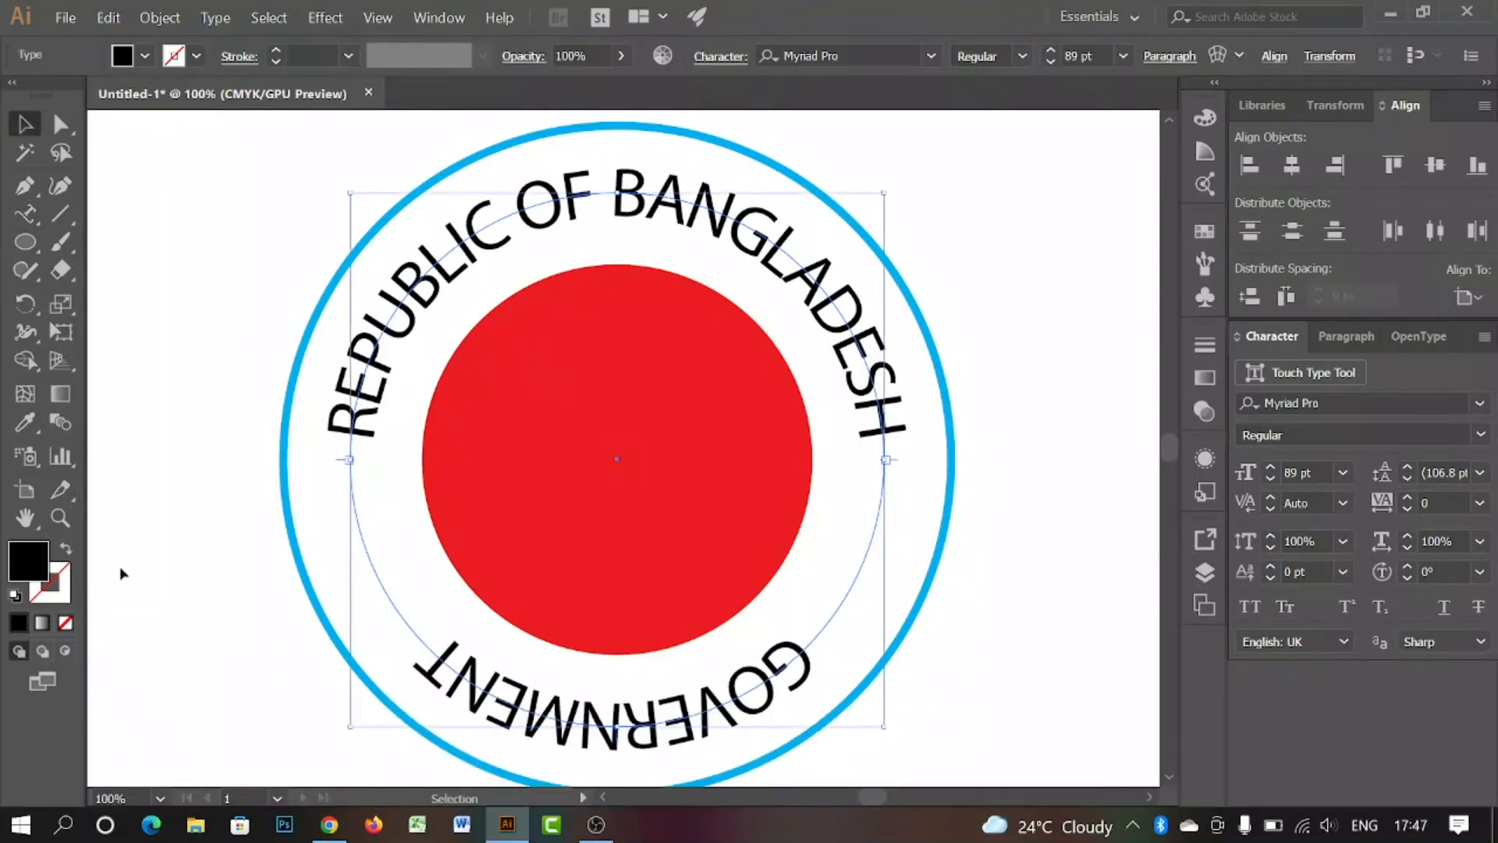
left_click(211, 399)
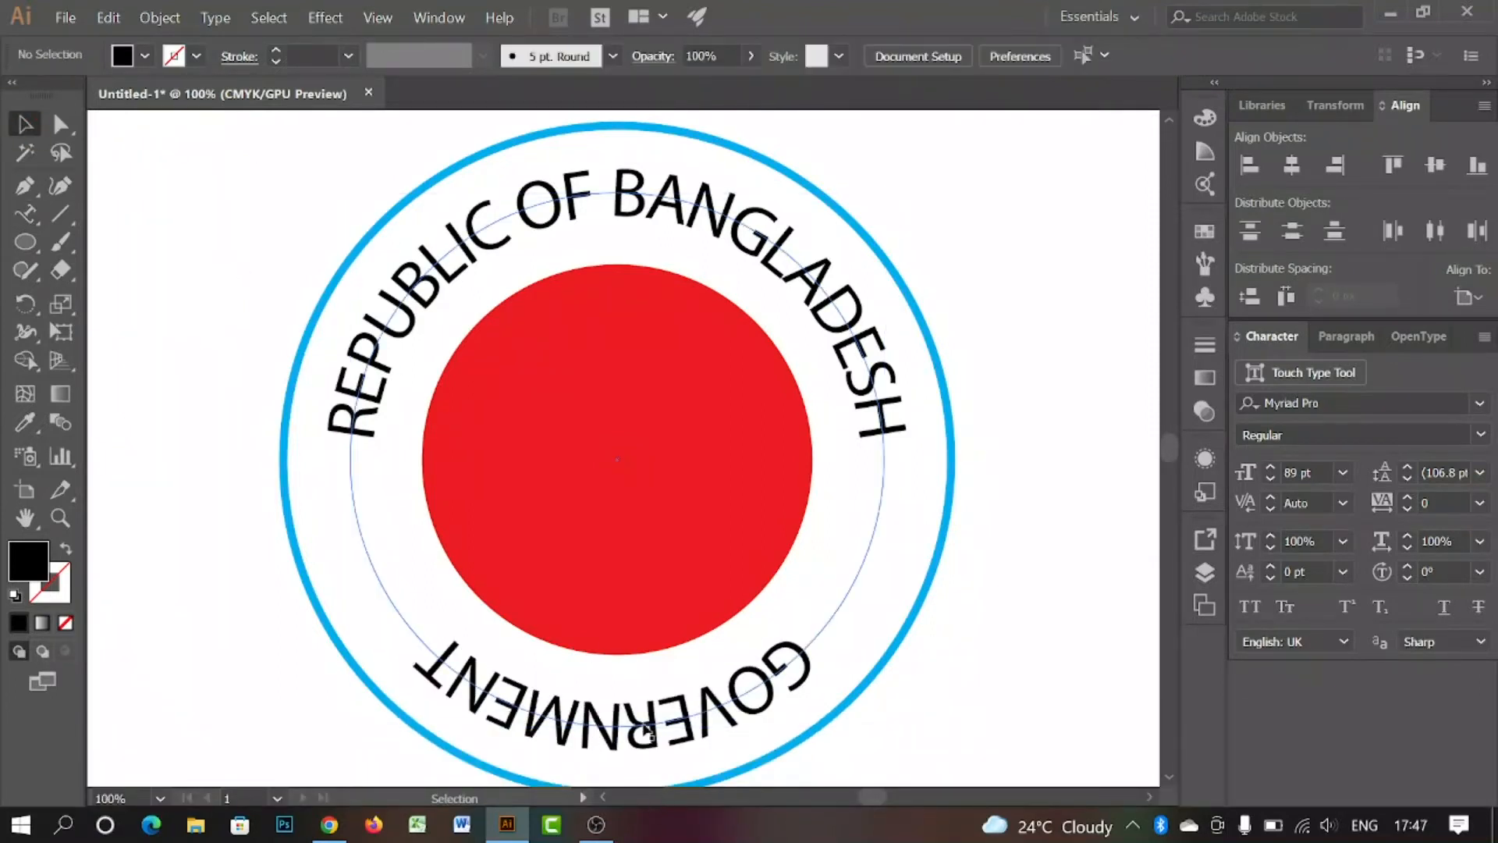
Step: Flip the "GOVERNMENT" path text so it reads upright along the lower ring, aligned to the path's center, and deselect it
left_click(680, 739)
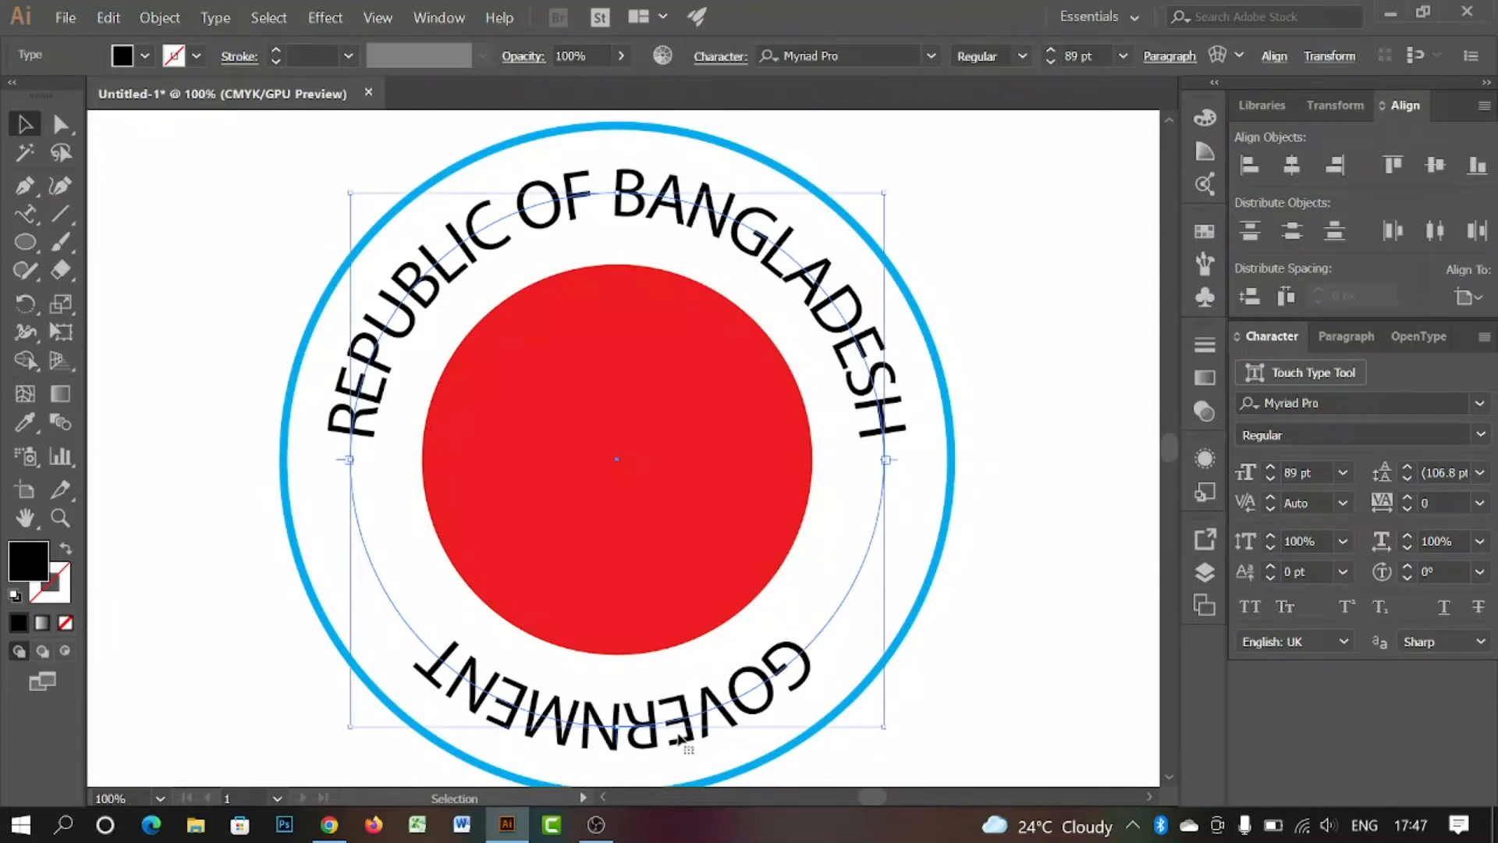
left_click(214, 19)
mouse_move(363, 228)
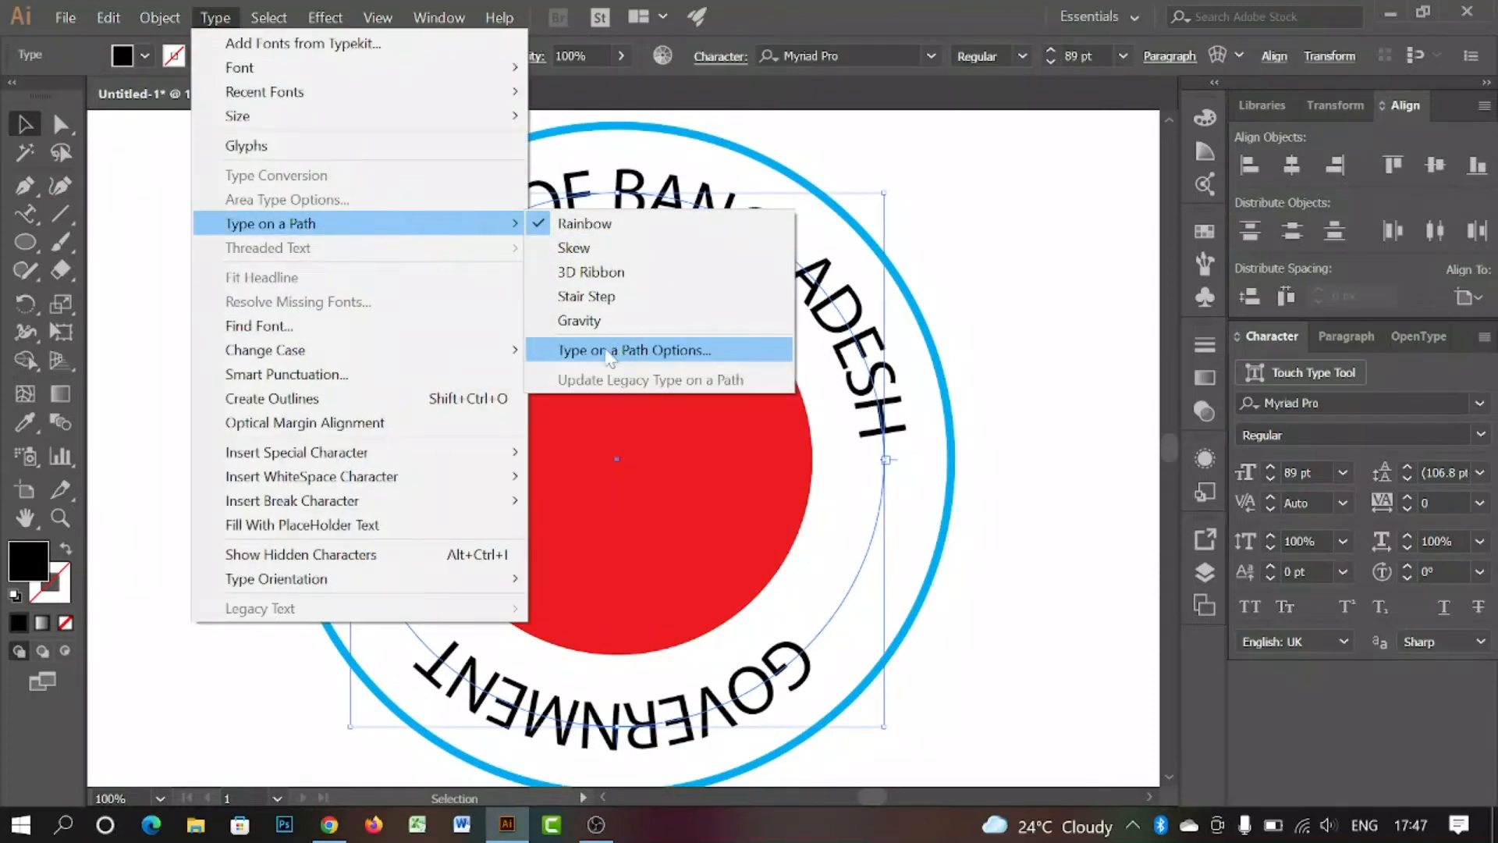
left_click(609, 352)
left_click_drag(221, 241, 191, 211)
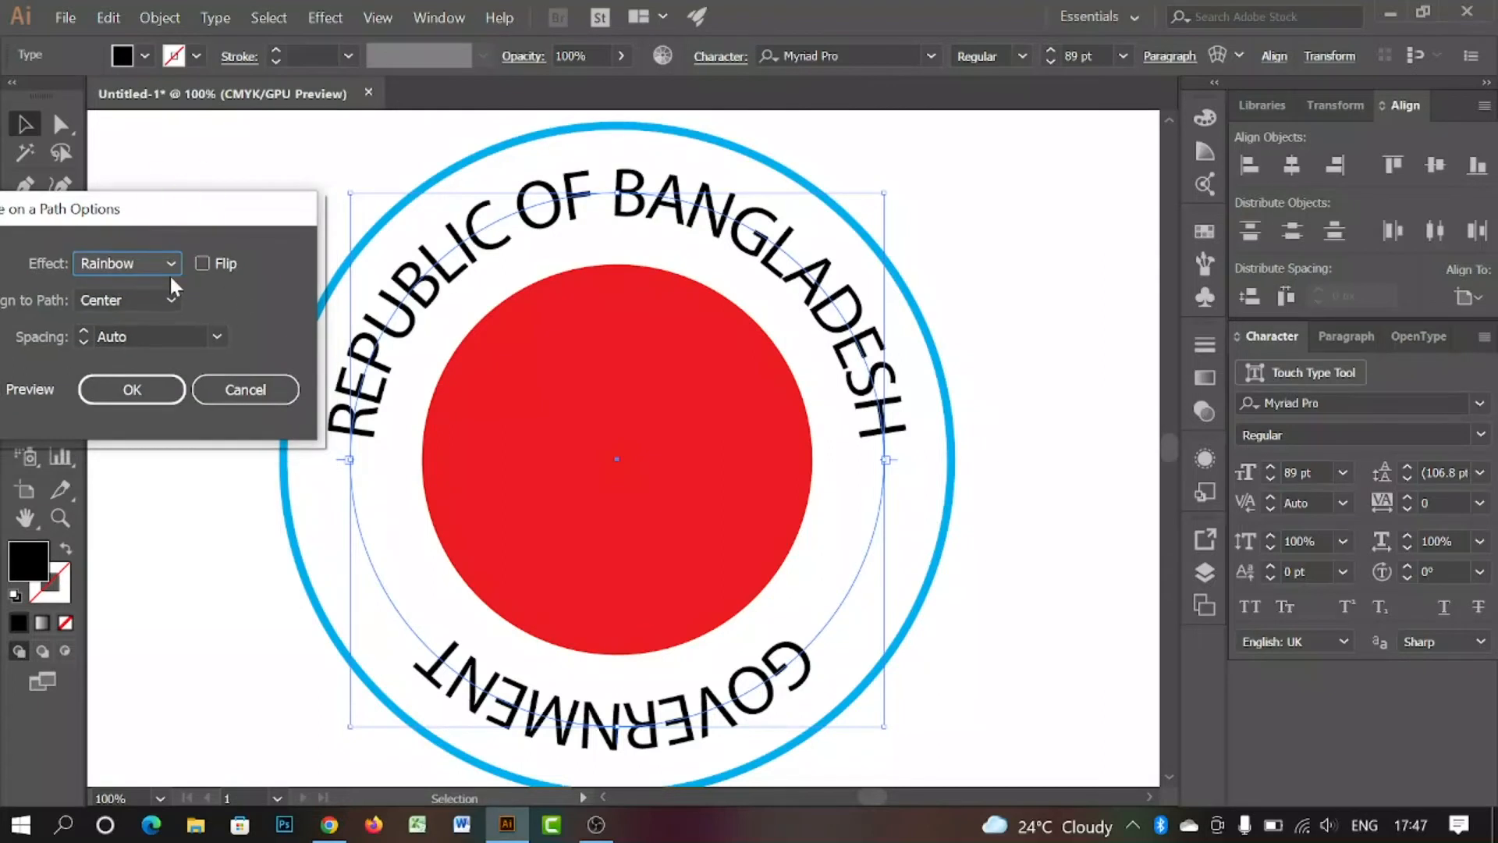
left_click(204, 263)
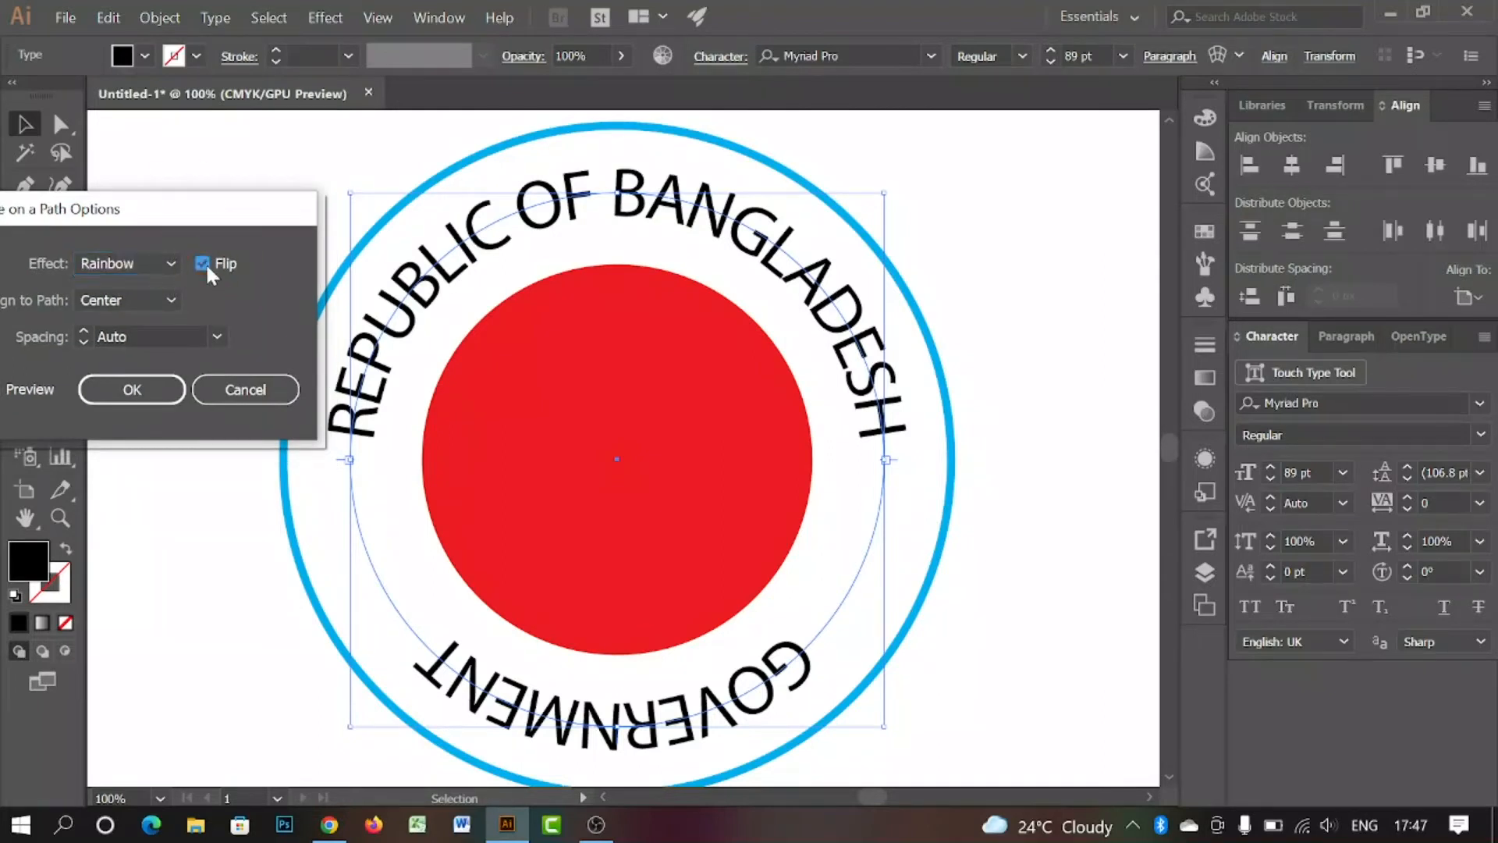
left_click(143, 299)
left_click(128, 378)
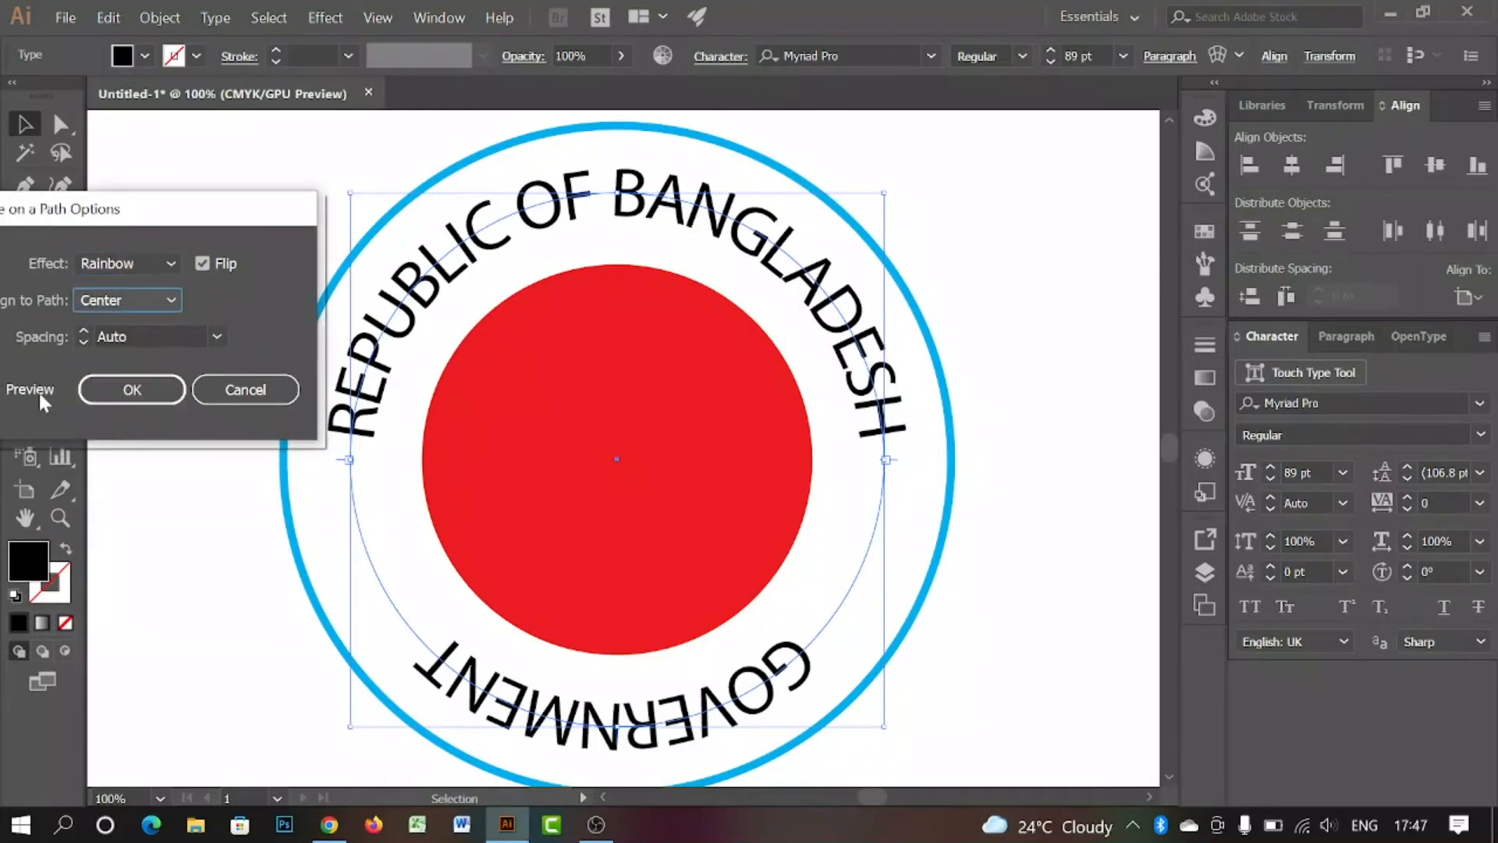
left_click_drag(122, 218, 167, 202)
left_click(40, 375)
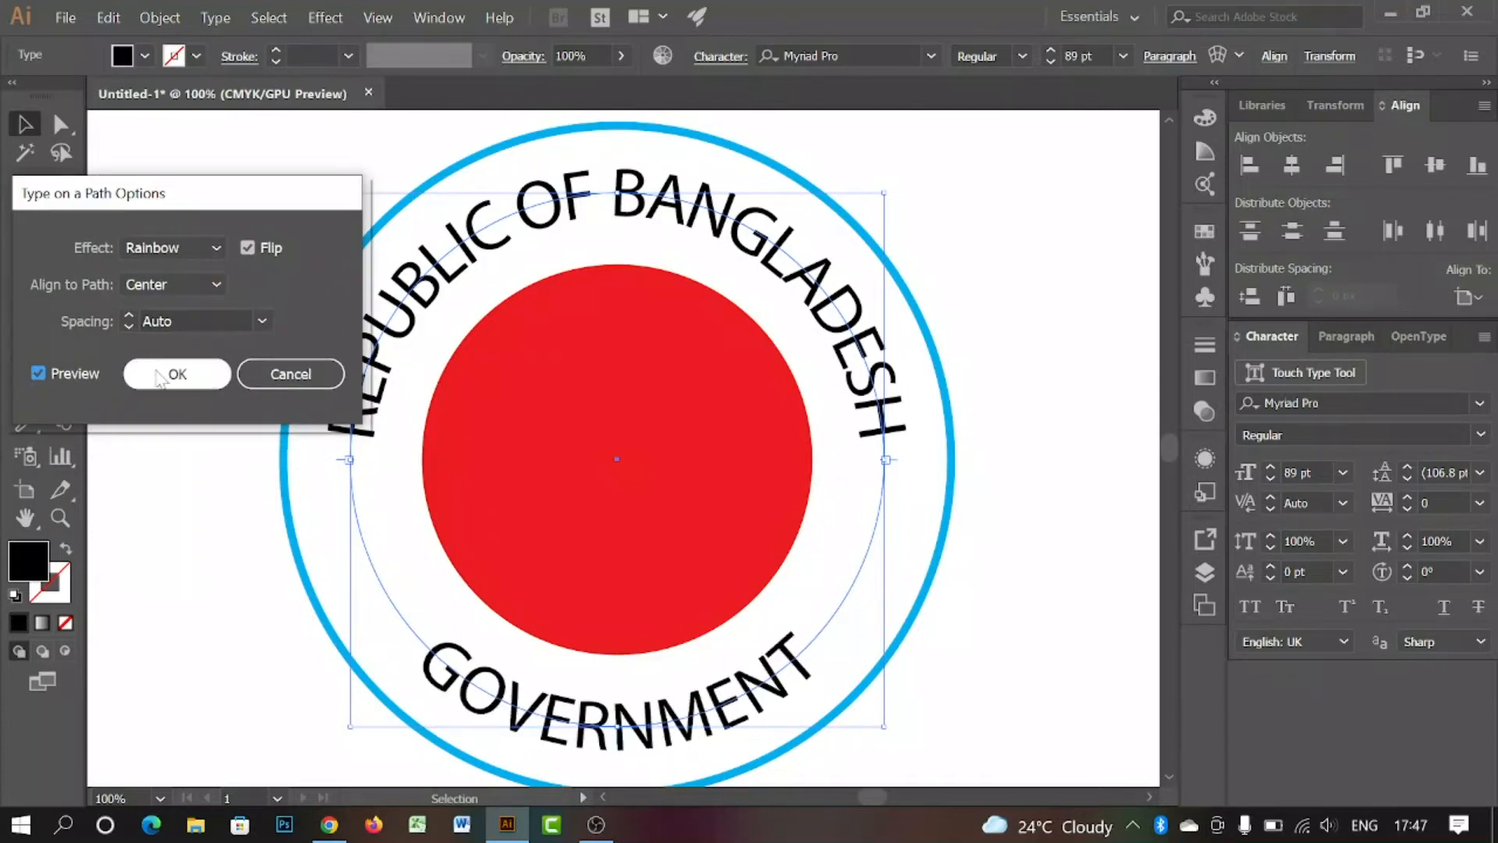
left_click(160, 380)
left_click(966, 652)
left_click(727, 724)
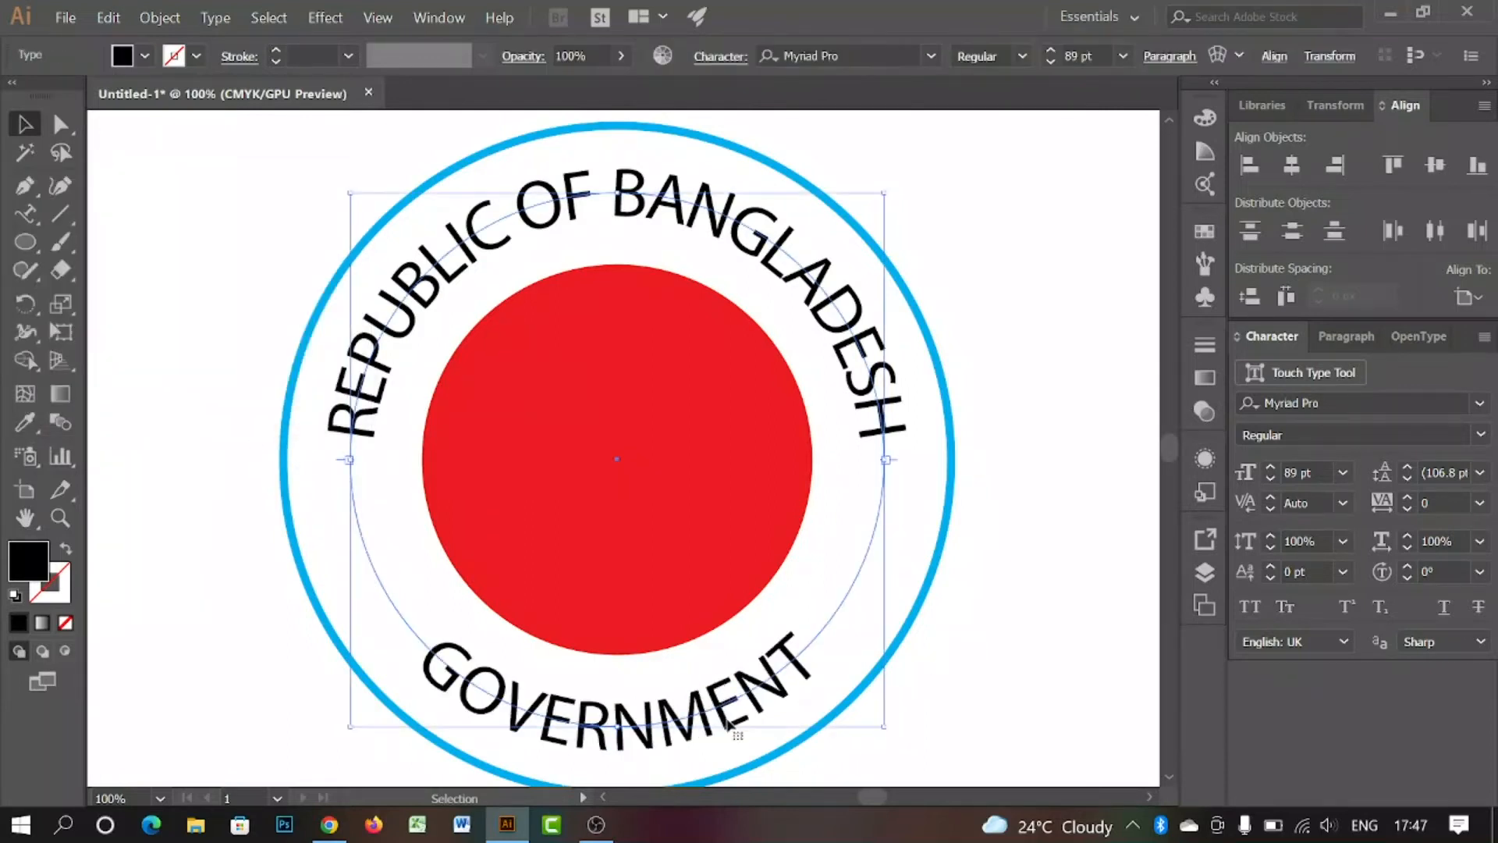
left_click(1040, 446)
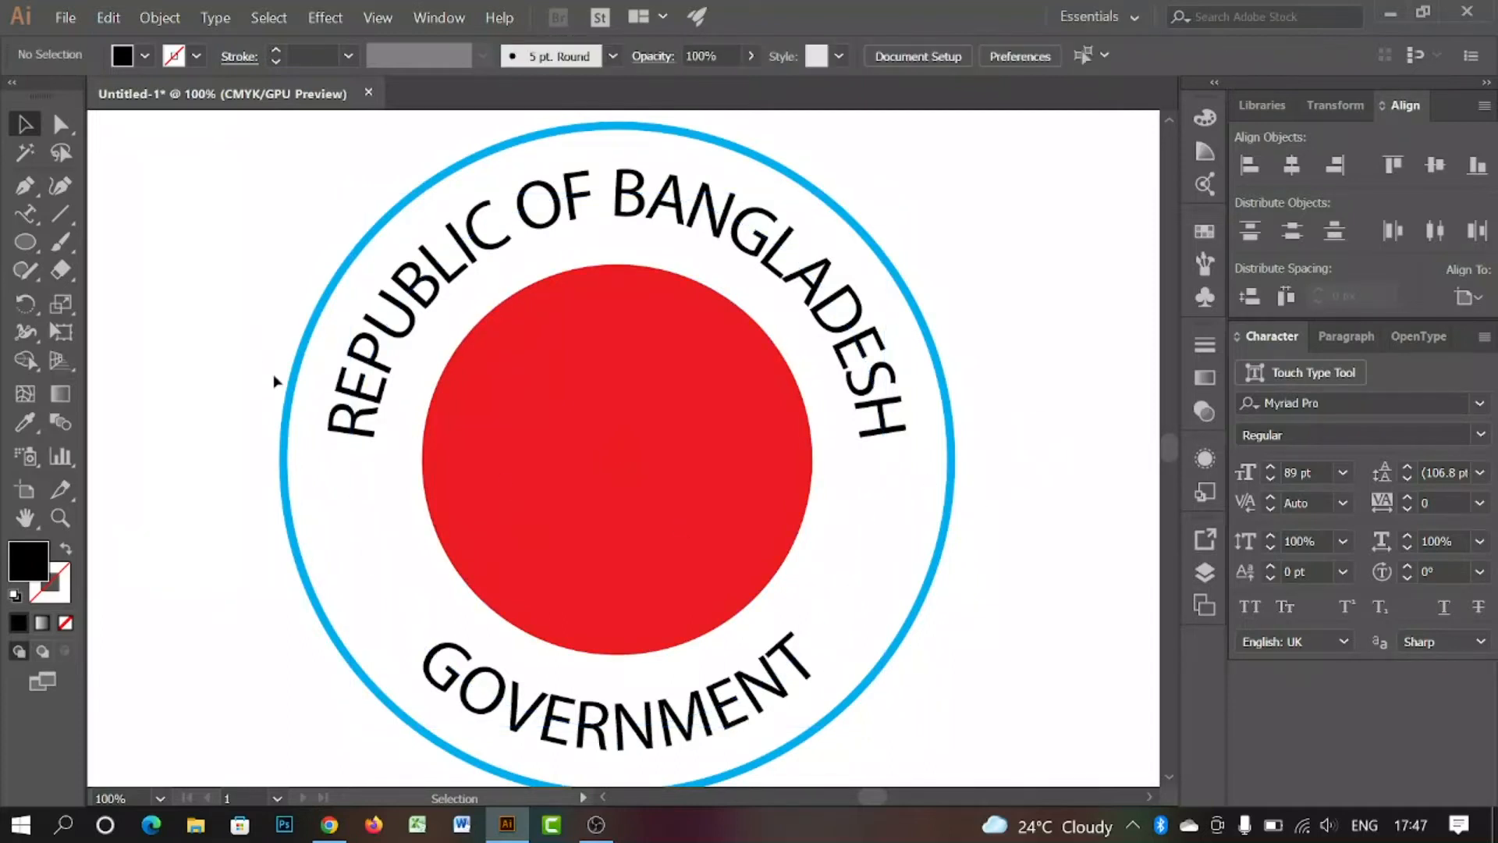
Step: Draw a small black five-pointed star on the empty canvas to the left of the seal
scroll(251, 359, "down", 1)
left_click_drag(254, 394, 341, 384)
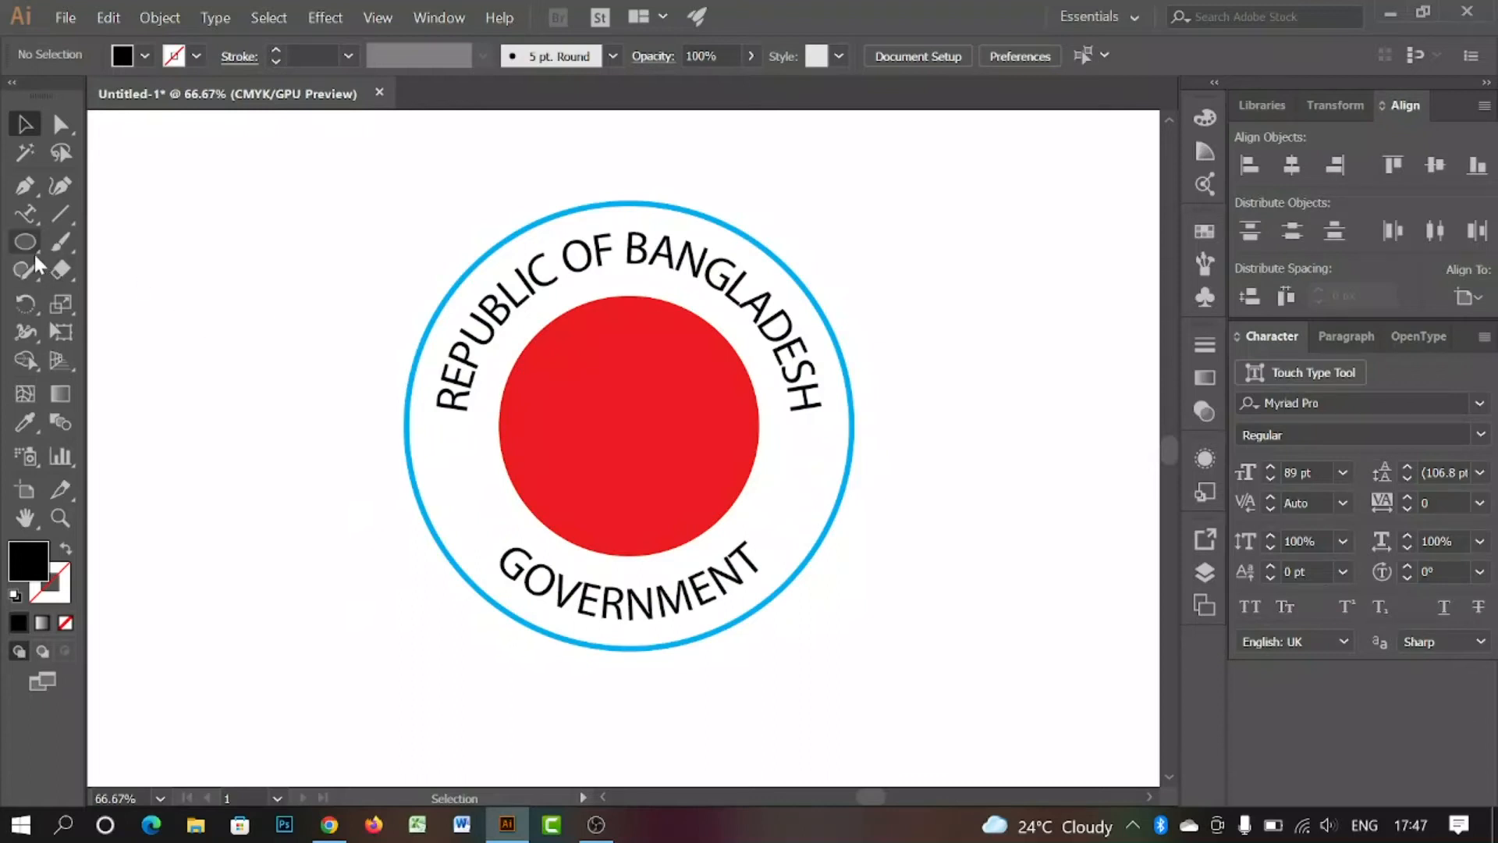
left_click_drag(26, 247, 129, 352)
left_click_drag(209, 394, 224, 405)
left_click(24, 124)
left_click(226, 297)
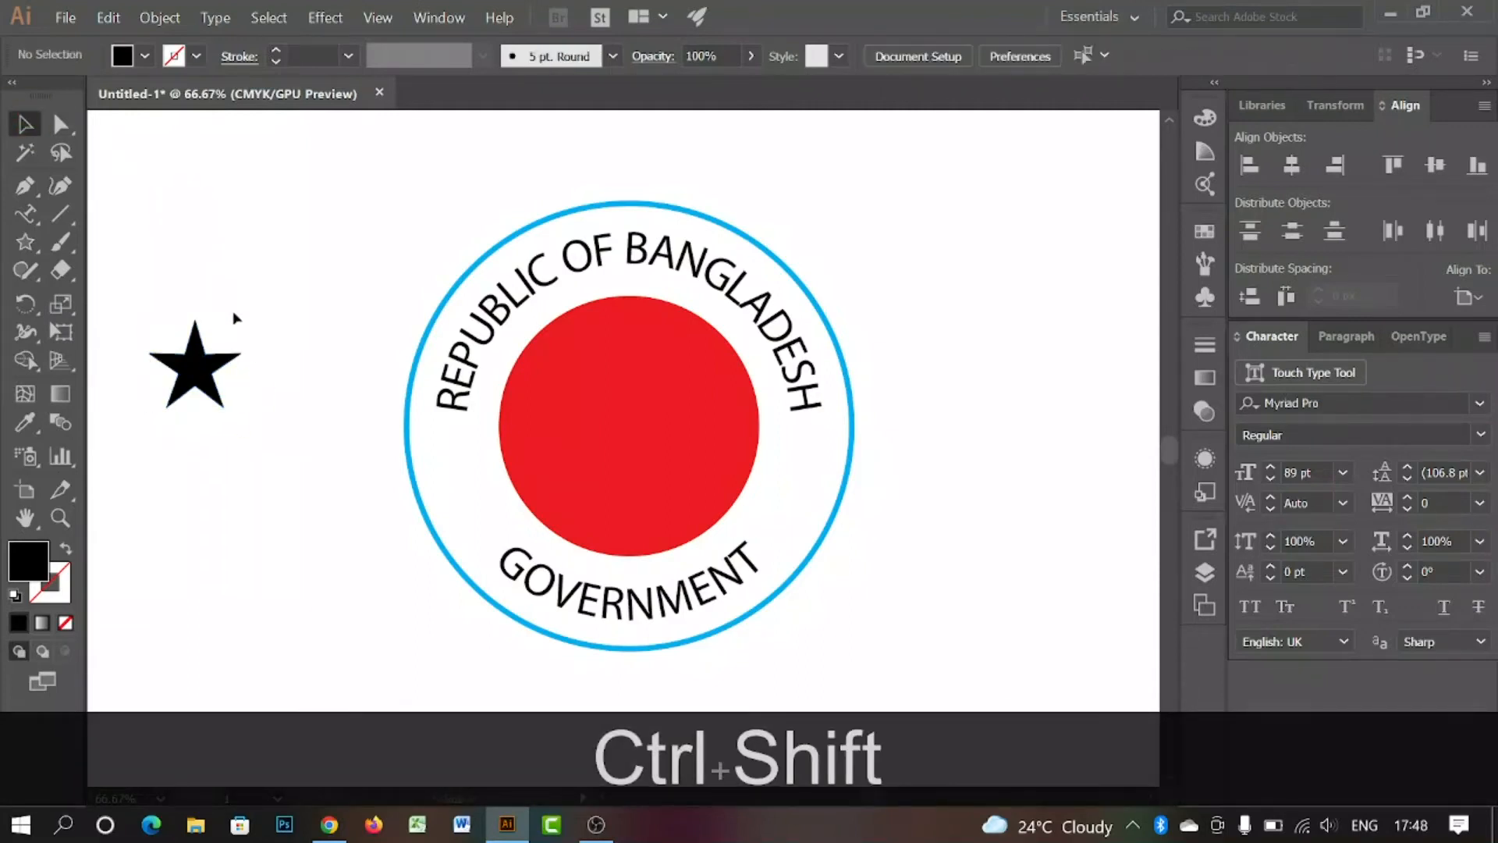
Step: Fill the star with red and move it closer to the seal's outer ring
left_click(199, 367)
left_click(144, 55)
left_click(81, 103)
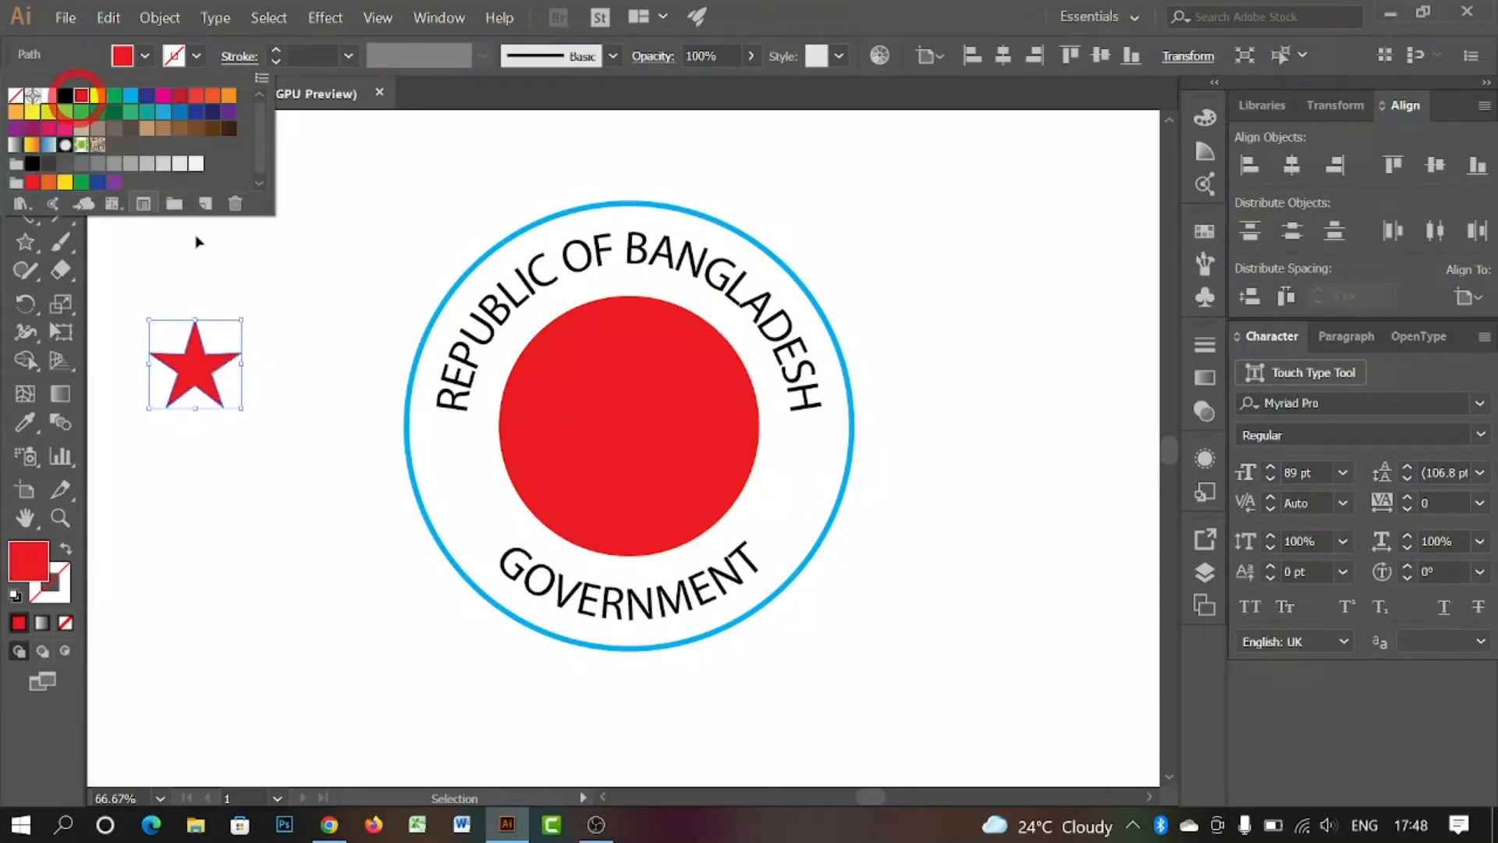
left_click_drag(204, 406, 297, 453)
key("super")
key("super")
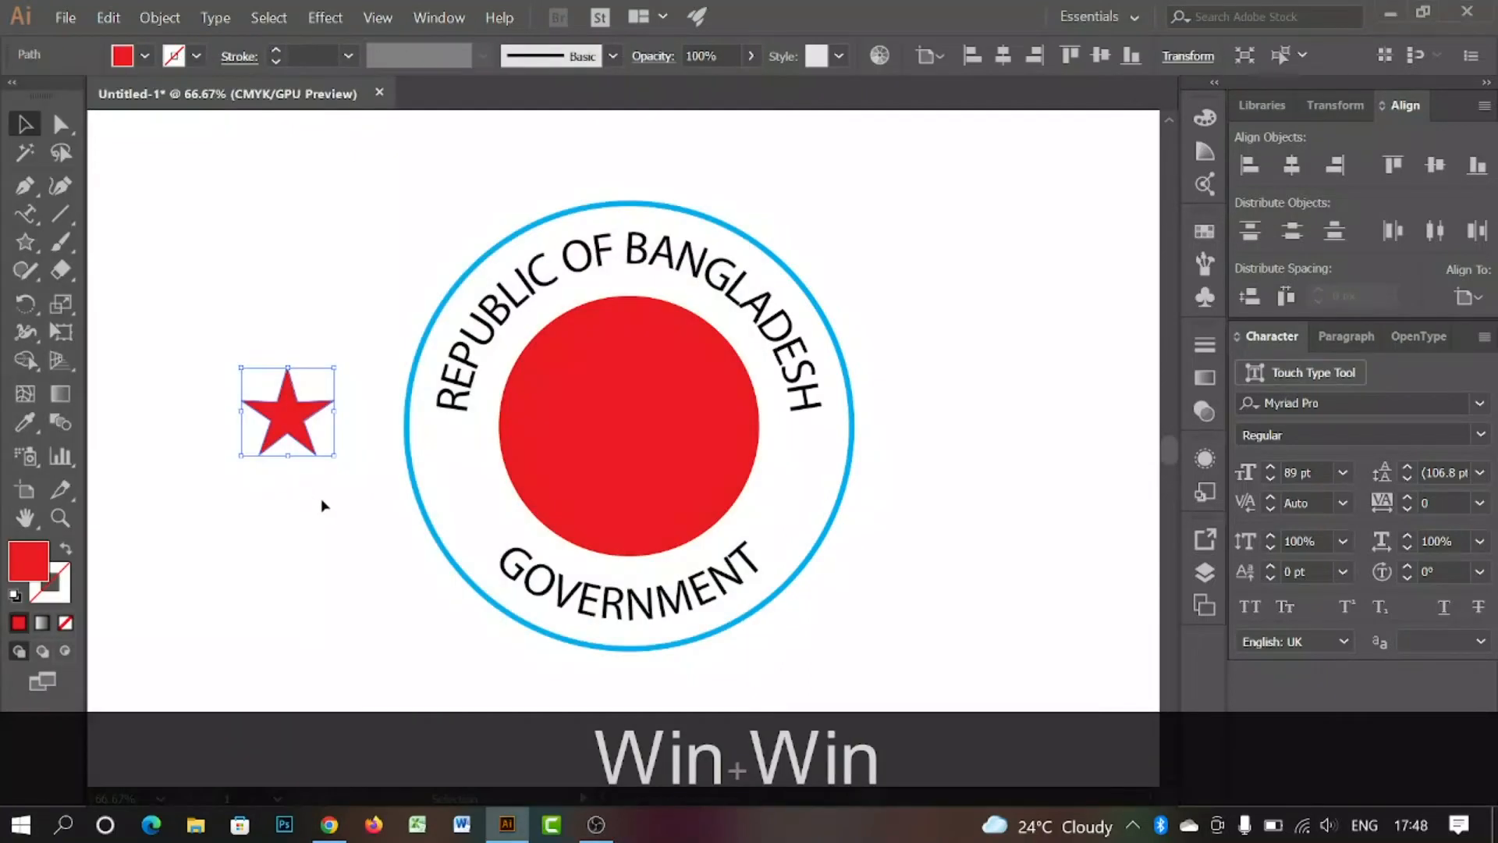
Step: Scale the star down and place it in the white band below the start of "REPUBLIC"
scroll(329, 508, "up", 1)
key("space")
left_click_drag(324, 518, 268, 504)
left_click_drag(276, 421, 494, 461)
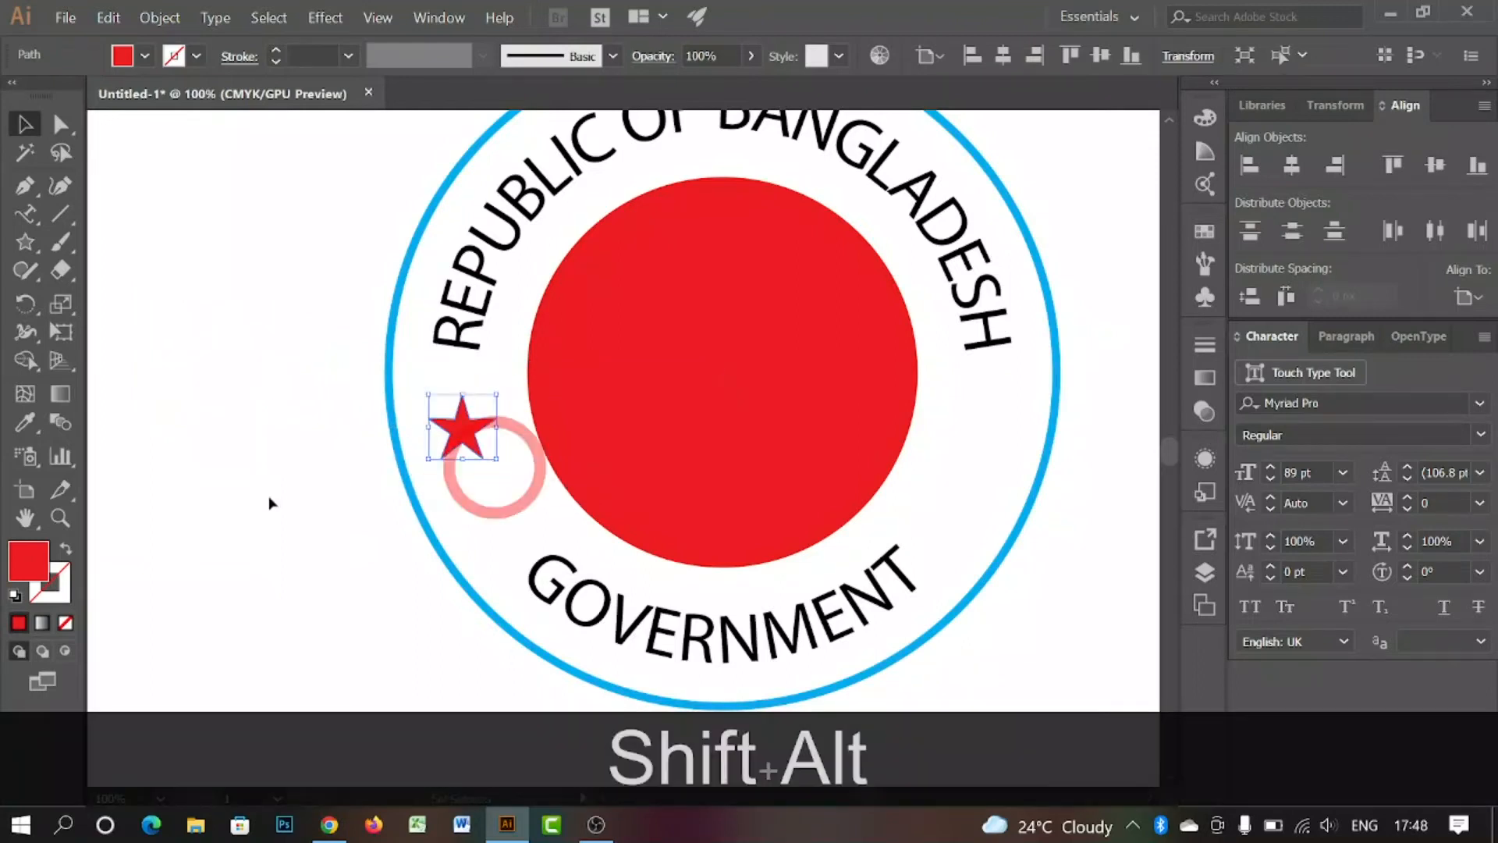
left_click(361, 494)
Step: Adjust the star's position in the band and duplicate it below, toward the start of "GOVERNMENT"
scroll(362, 495, "up", 1)
key("space")
left_click_drag(361, 495, 244, 442)
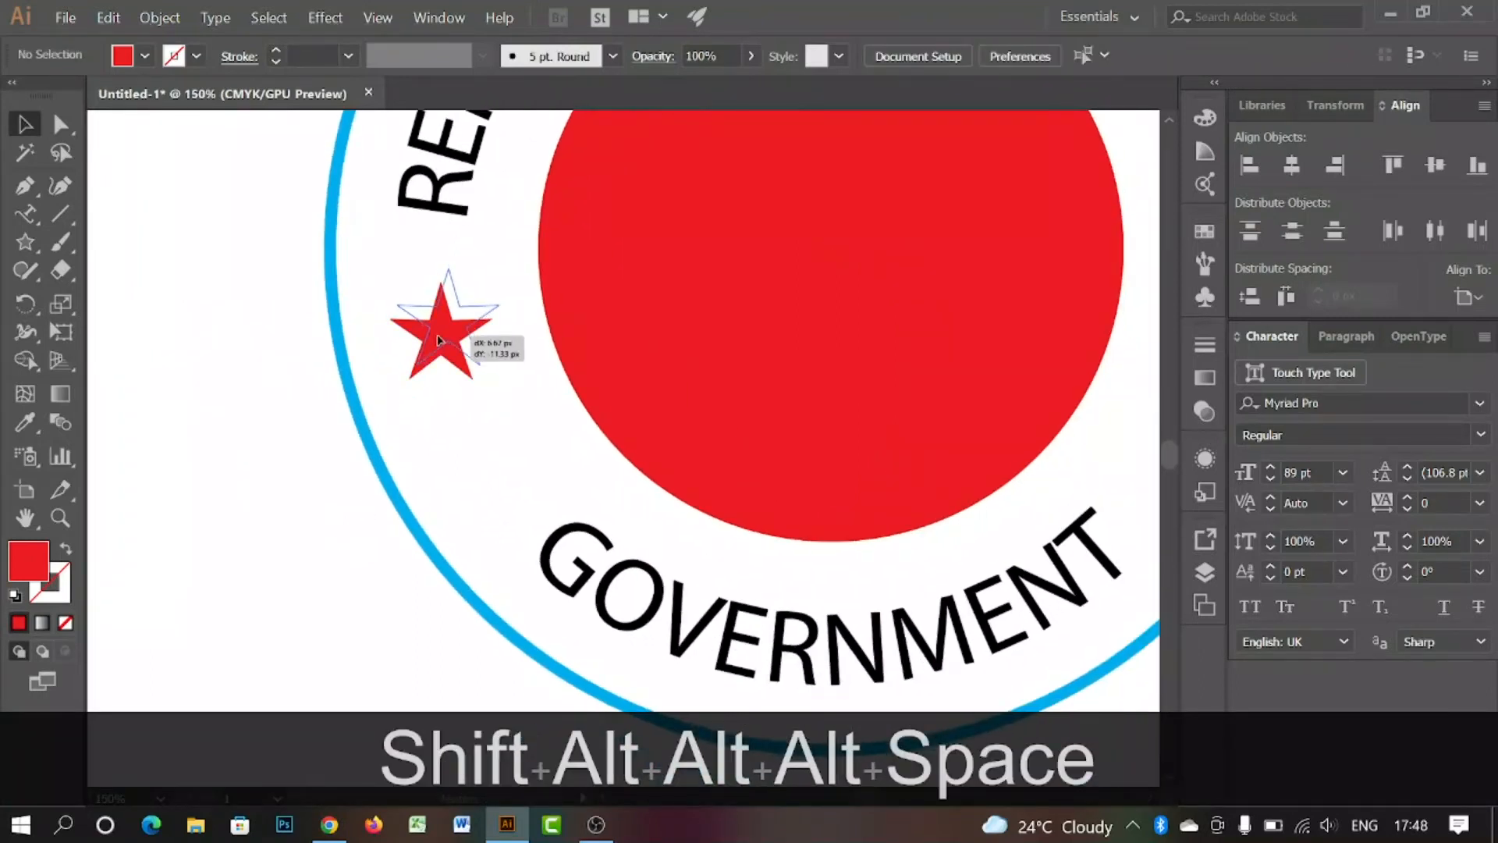
left_click(460, 334)
left_click_drag(460, 334, 491, 441)
scroll(232, 410, "down", 2)
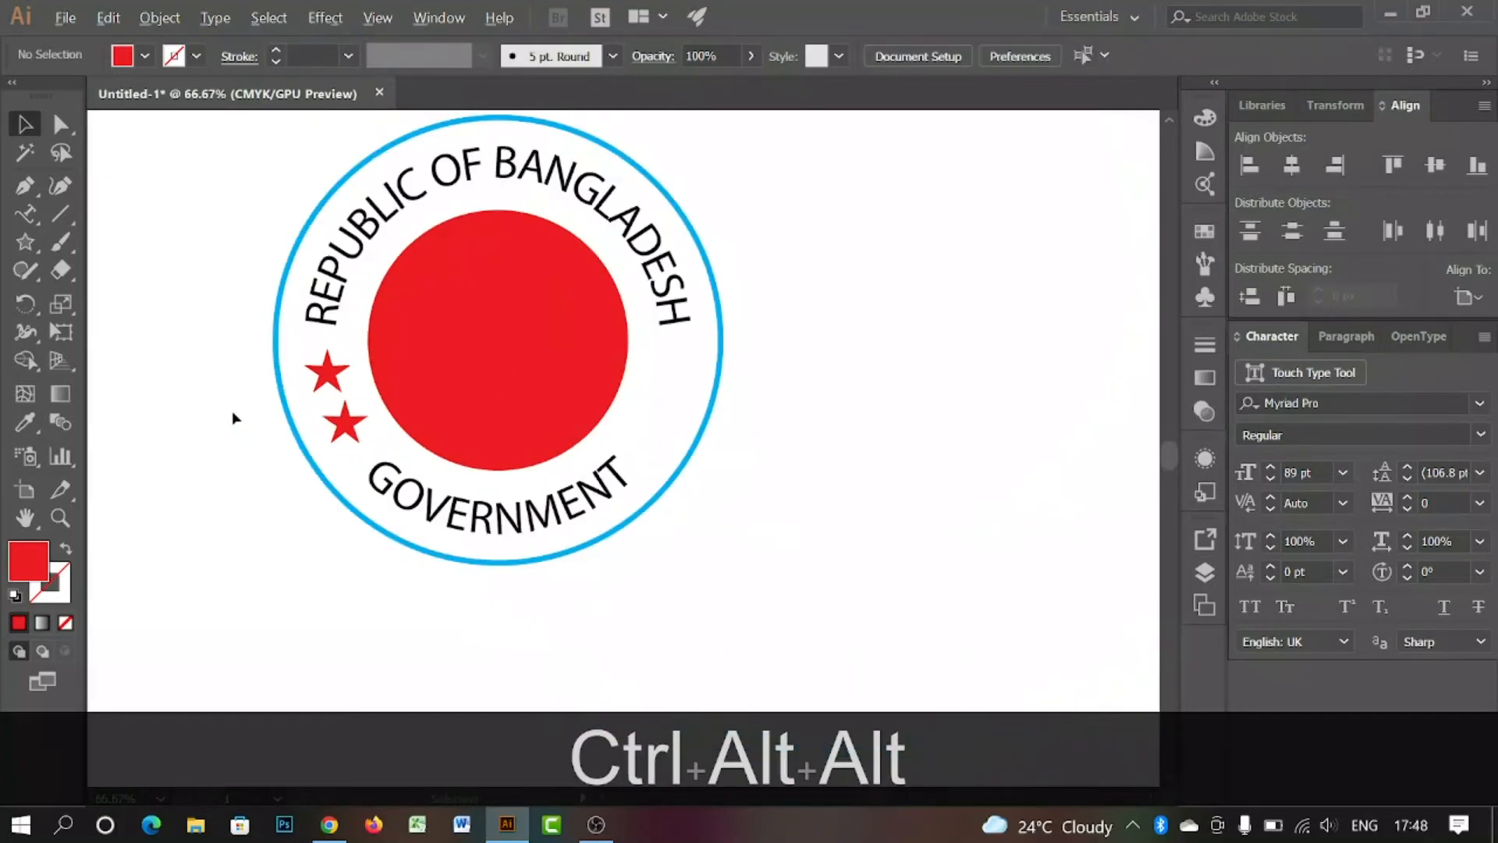
Step: Shift both stars slightly outward so they sit midway between the red circle and the blue ring
scroll(232, 410, "up", 1)
key("space")
left_click_drag(272, 474, 337, 499)
key("space")
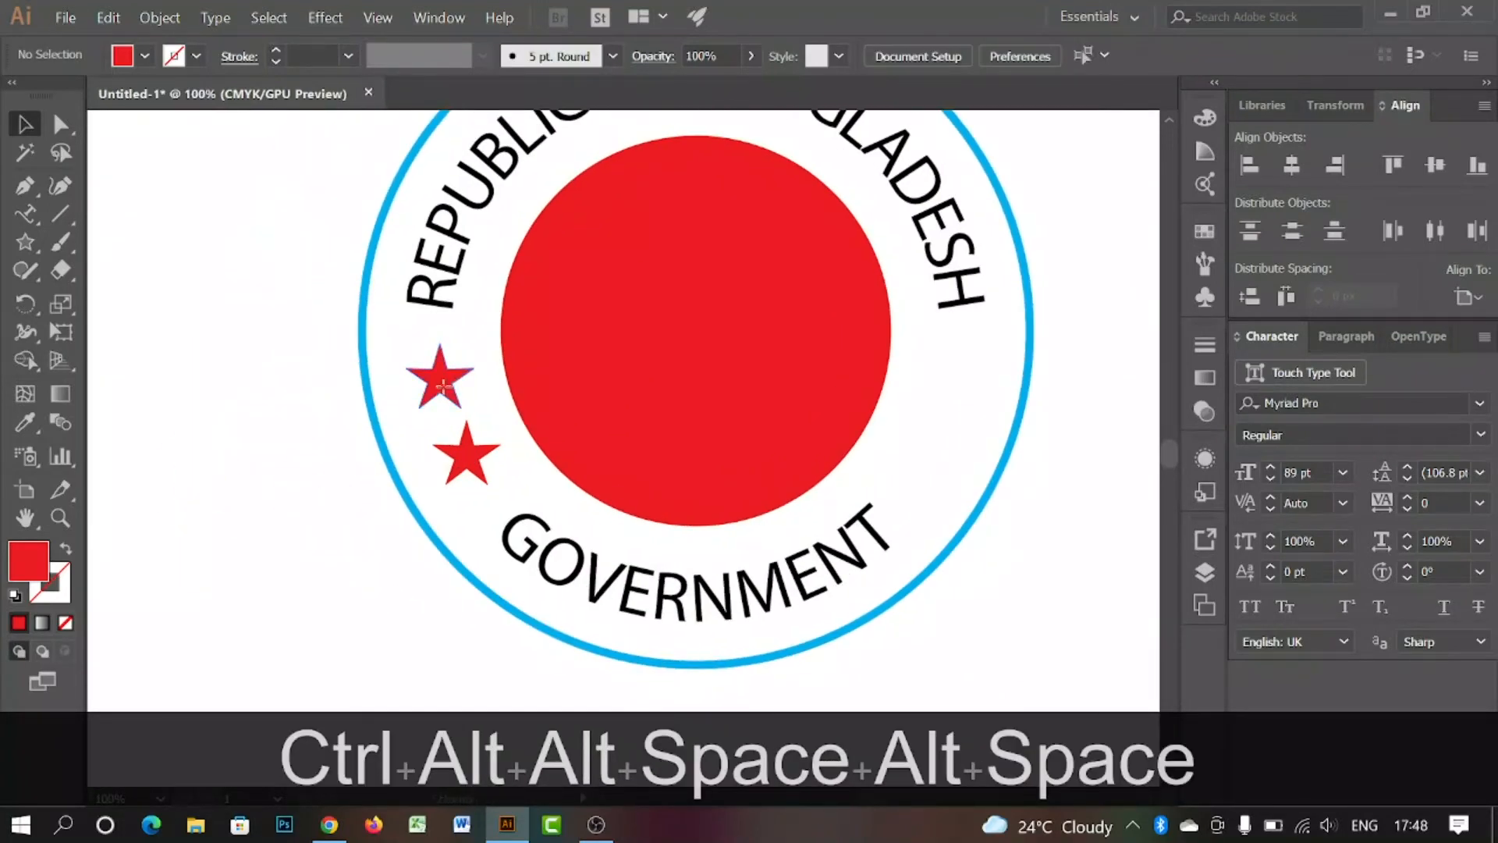
left_click(442, 385)
left_click(278, 392)
left_click(438, 360)
left_click_drag(480, 473, 463, 462)
left_click(291, 501)
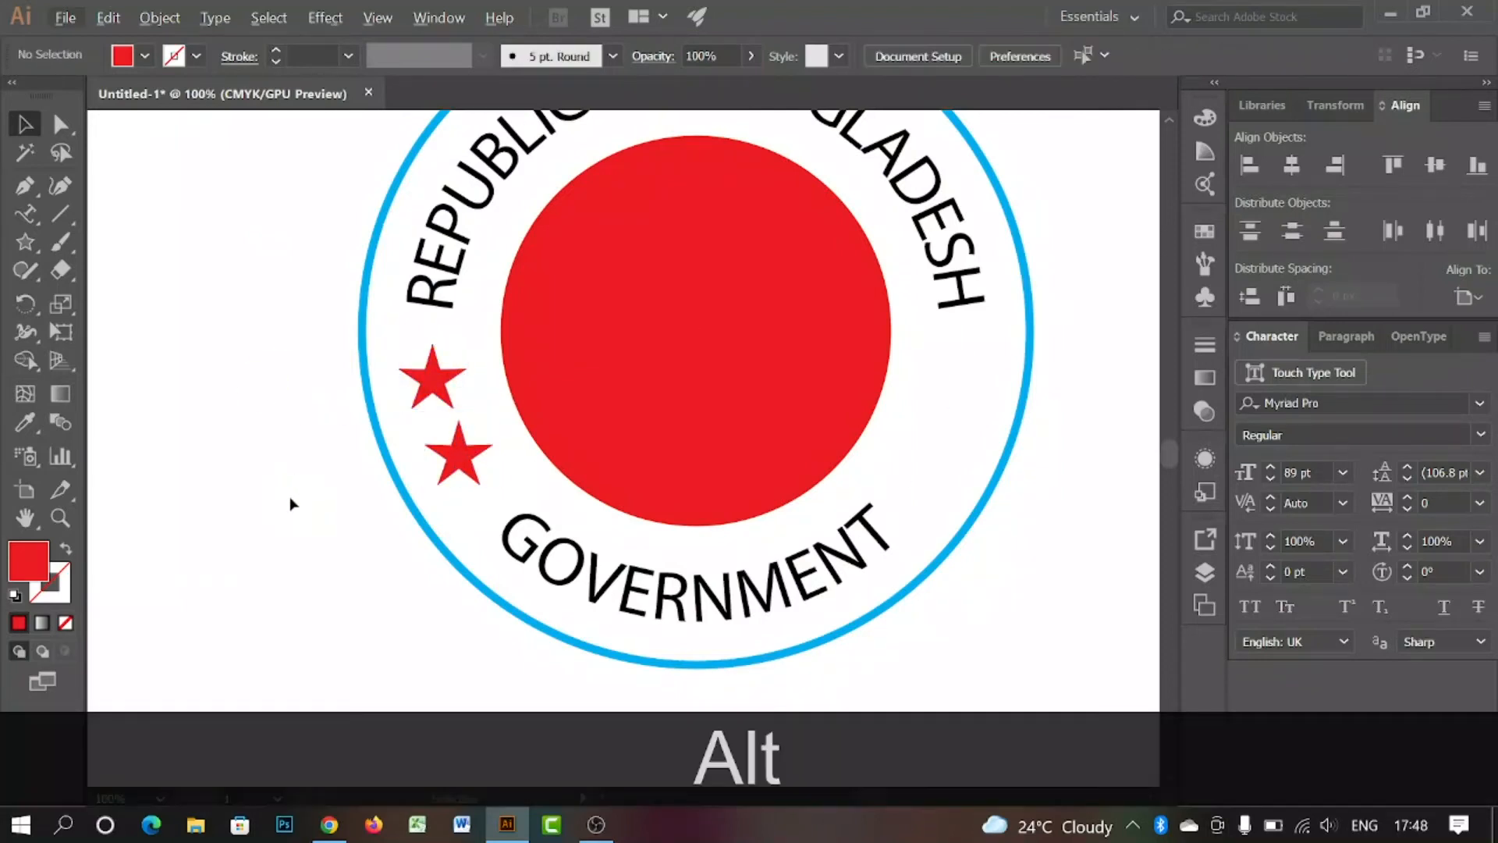
Step: Fine-tune the lower star's position along the text path and group the two stars
scroll(307, 515, "up", 1)
left_click_drag(611, 424, 625, 436)
scroll(336, 531, "down", 2)
scroll(286, 536, "down", 1)
left_click_drag(336, 556, 503, 442)
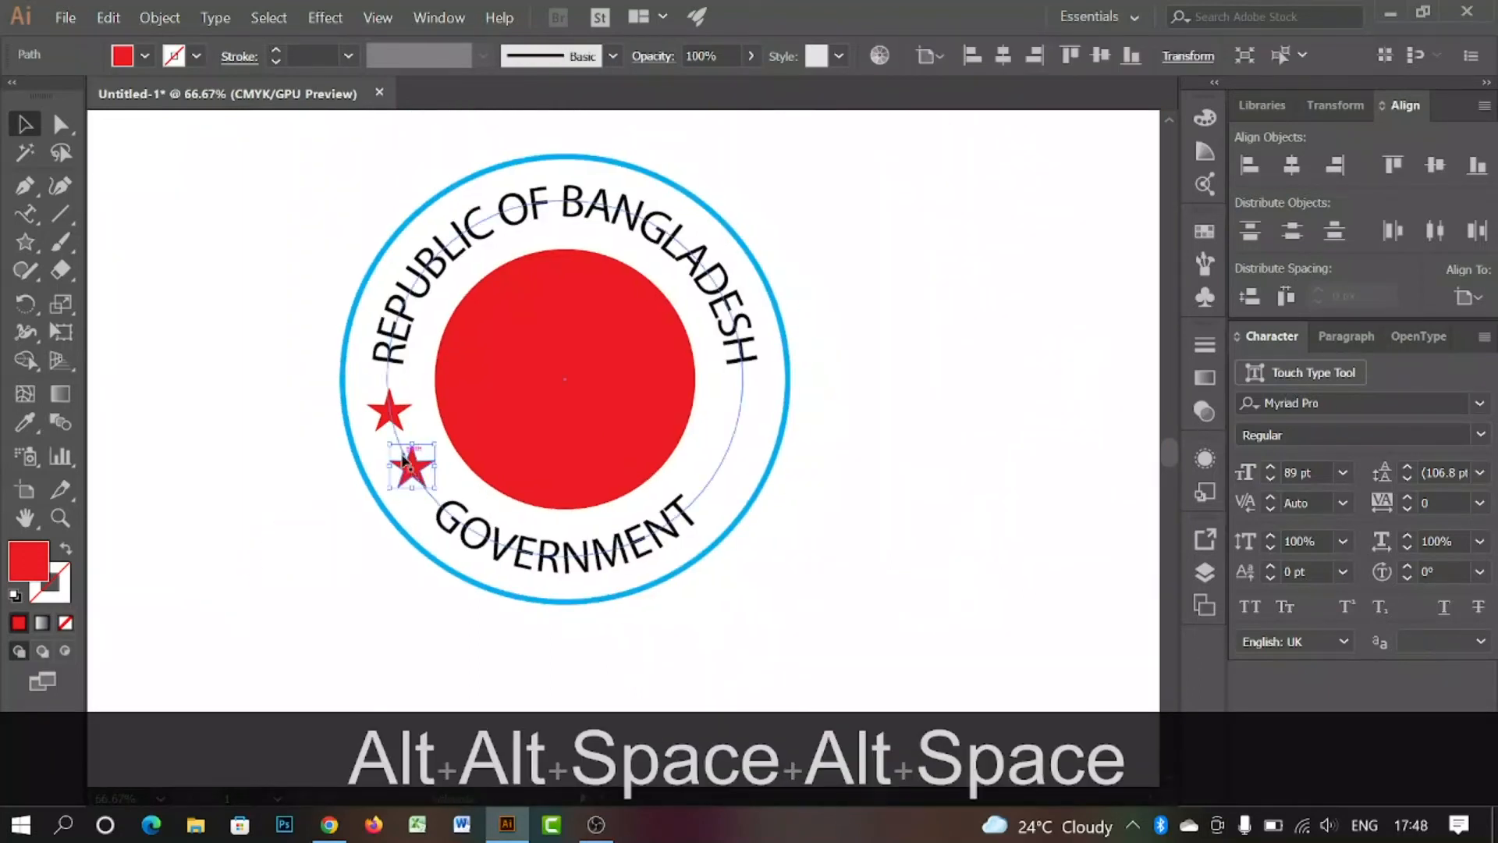
left_click(462, 357, "shift")
right_click(384, 417)
left_click(437, 515)
Step: Reflect a copy of the star group across the vertical axis and move it to the opposite side of the band
right_click(389, 425)
mouse_move(483, 597)
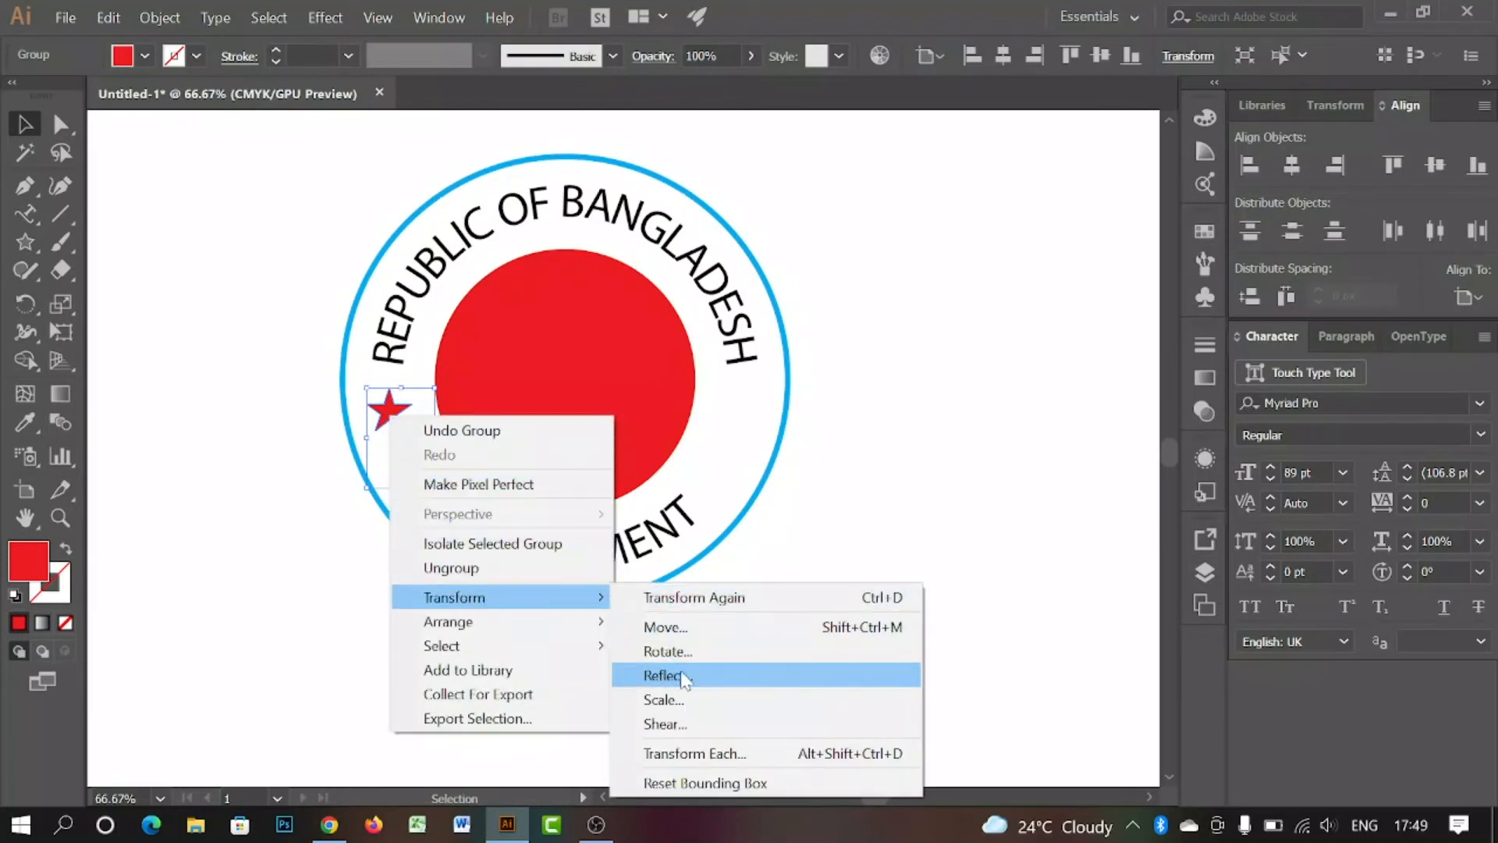
left_click(669, 675)
left_click(881, 521)
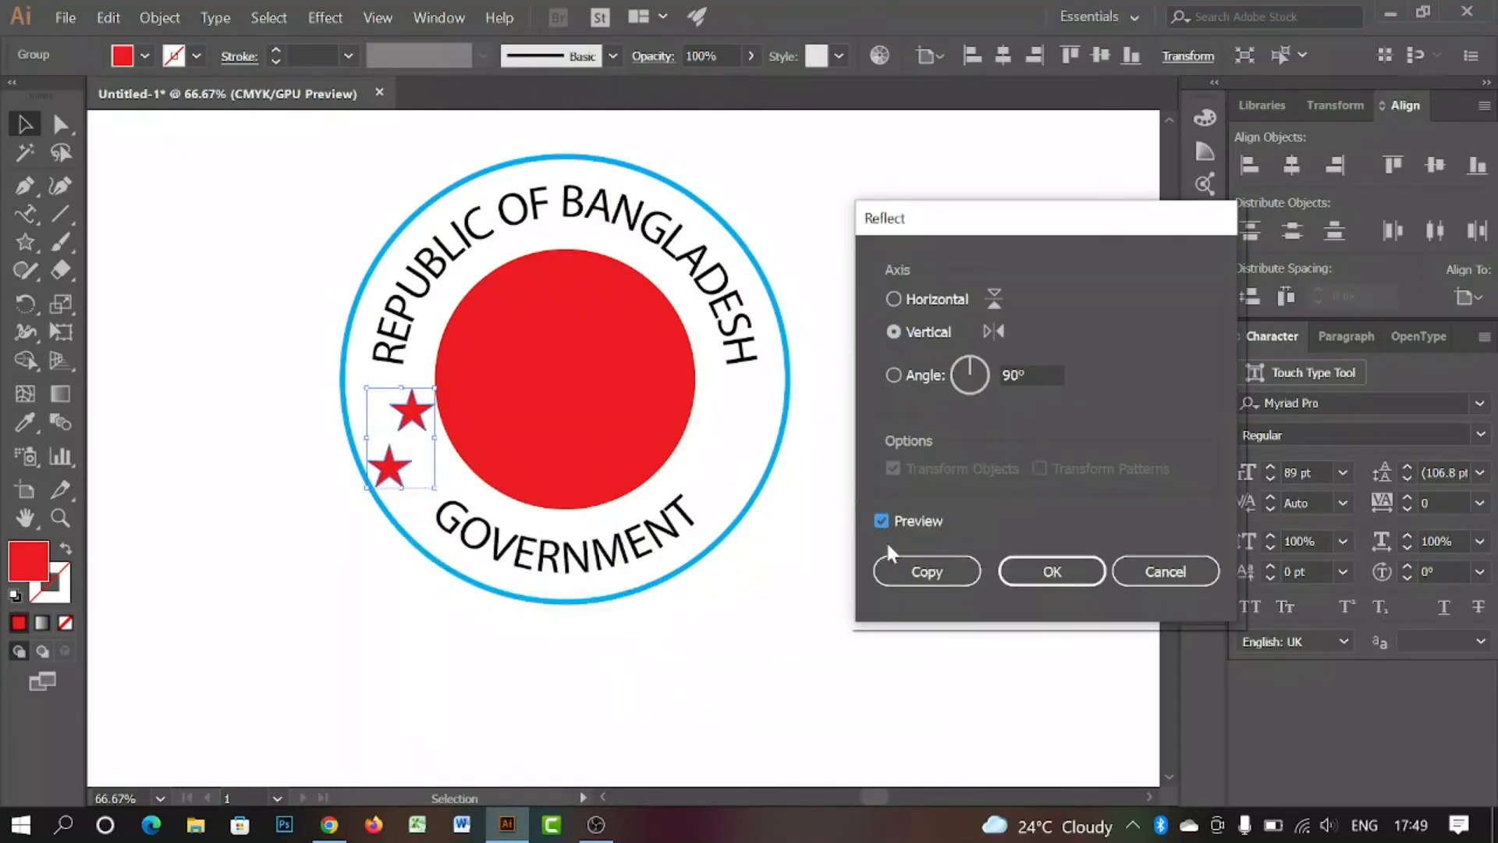
left_click(927, 571)
left_click_drag(386, 477, 715, 473)
left_click(891, 521)
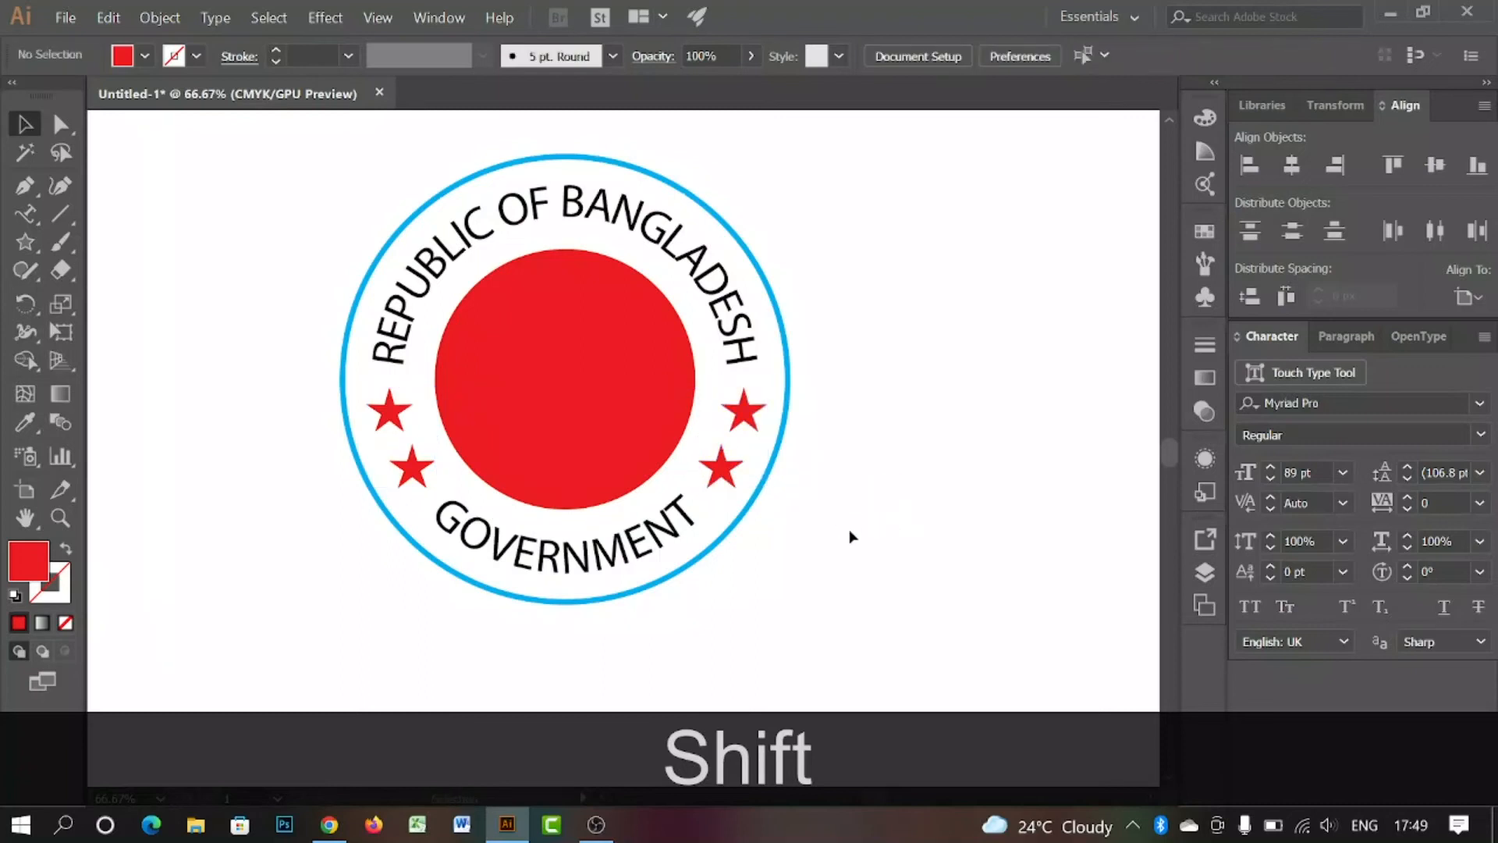
Step: Select all of the seal's artwork and group it
left_click(903, 558, "alt")
left_click(775, 529, "alt")
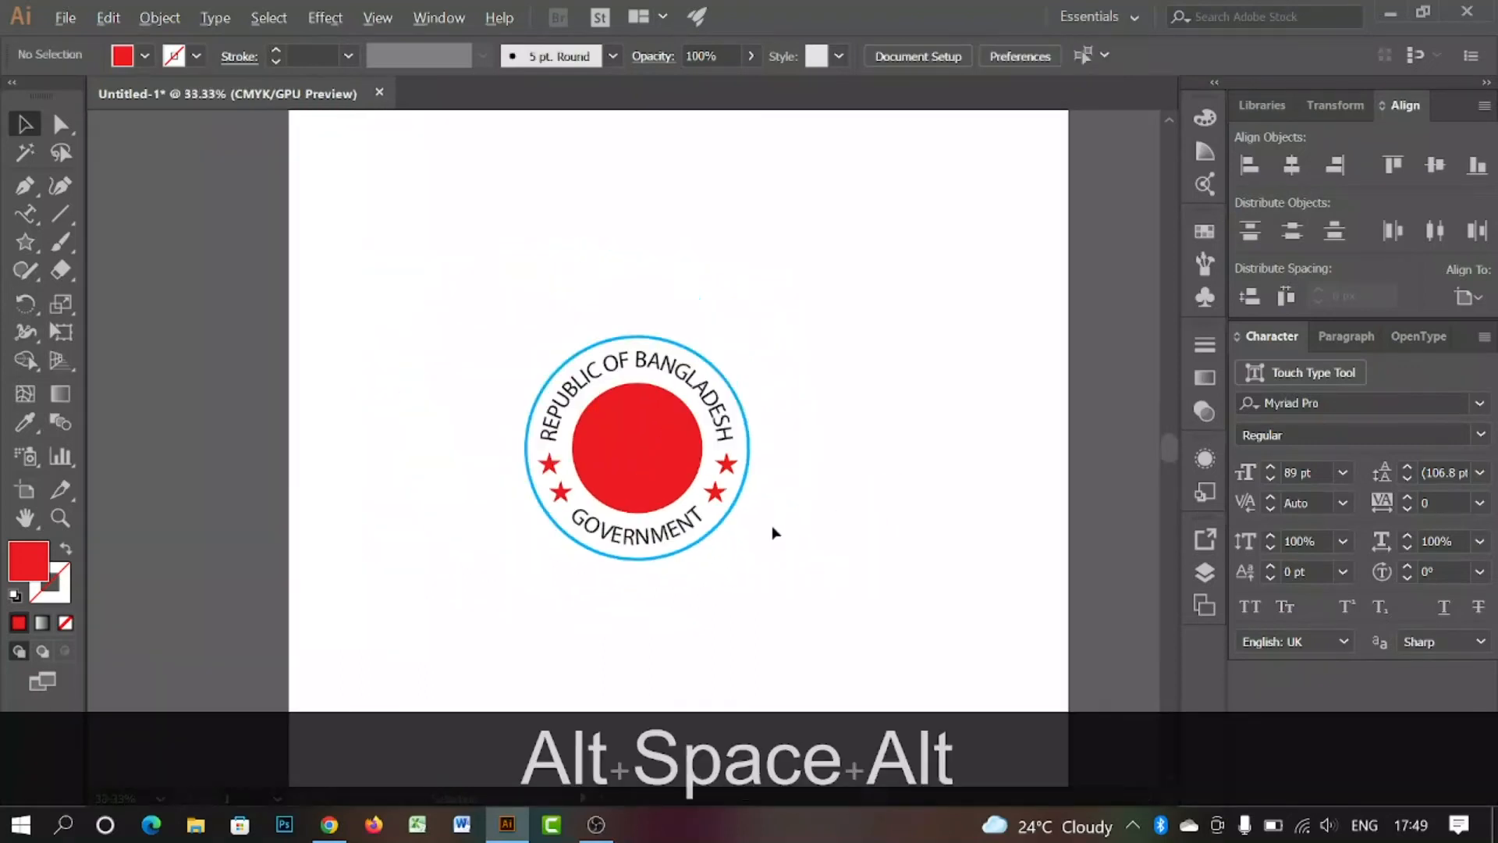
left_click(773, 531, "alt")
key("ctrl+a")
right_click(684, 519)
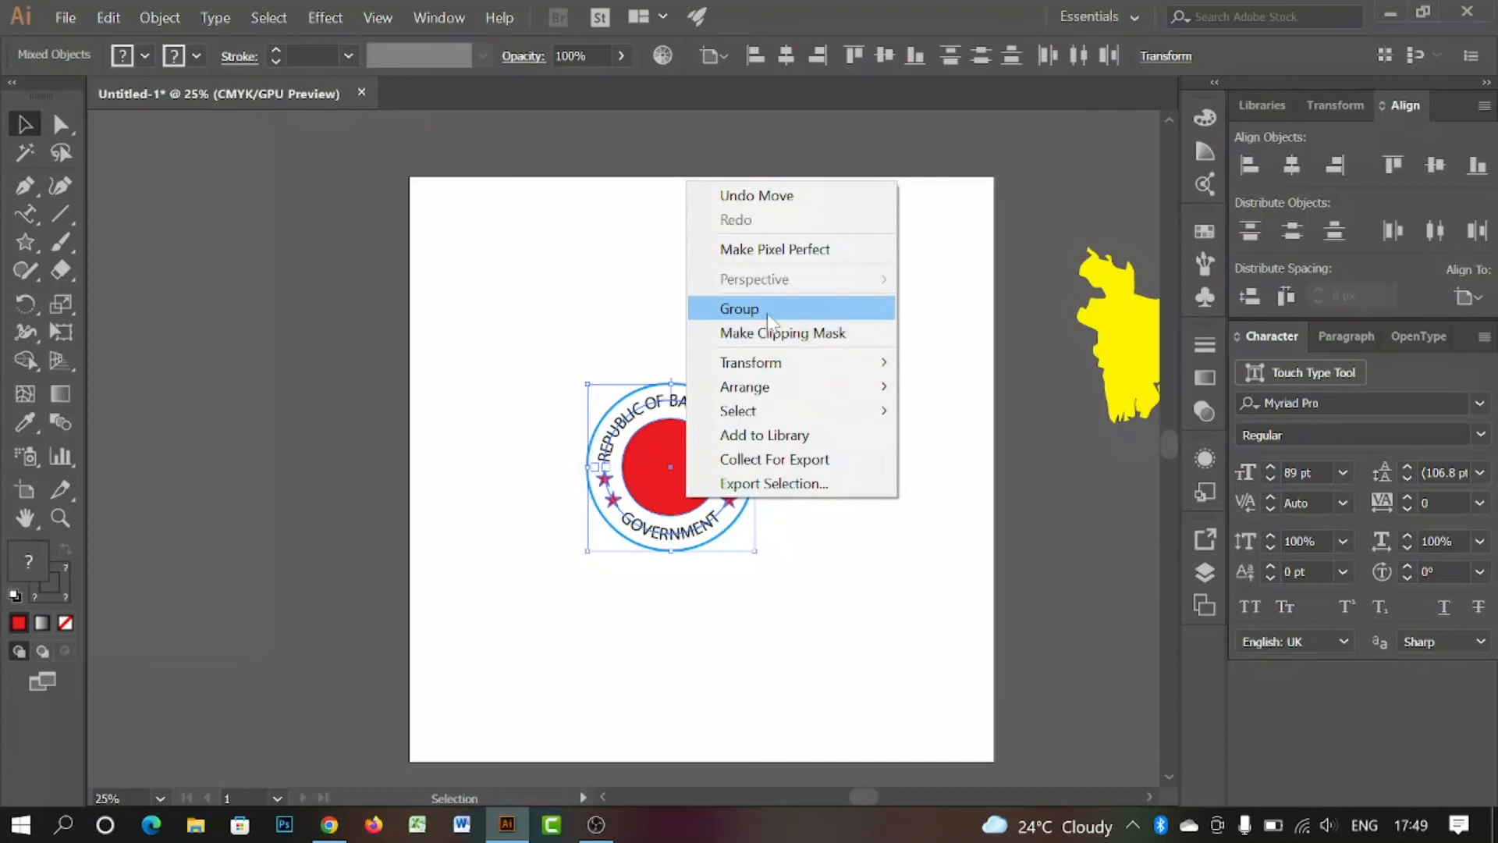
left_click(766, 312)
Step: Enlarge the seal group proportionally and center it horizontally and vertically on the artboard
left_click_drag(755, 552, 712, 598)
left_click(722, 646)
left_click(663, 437)
left_click(1291, 165)
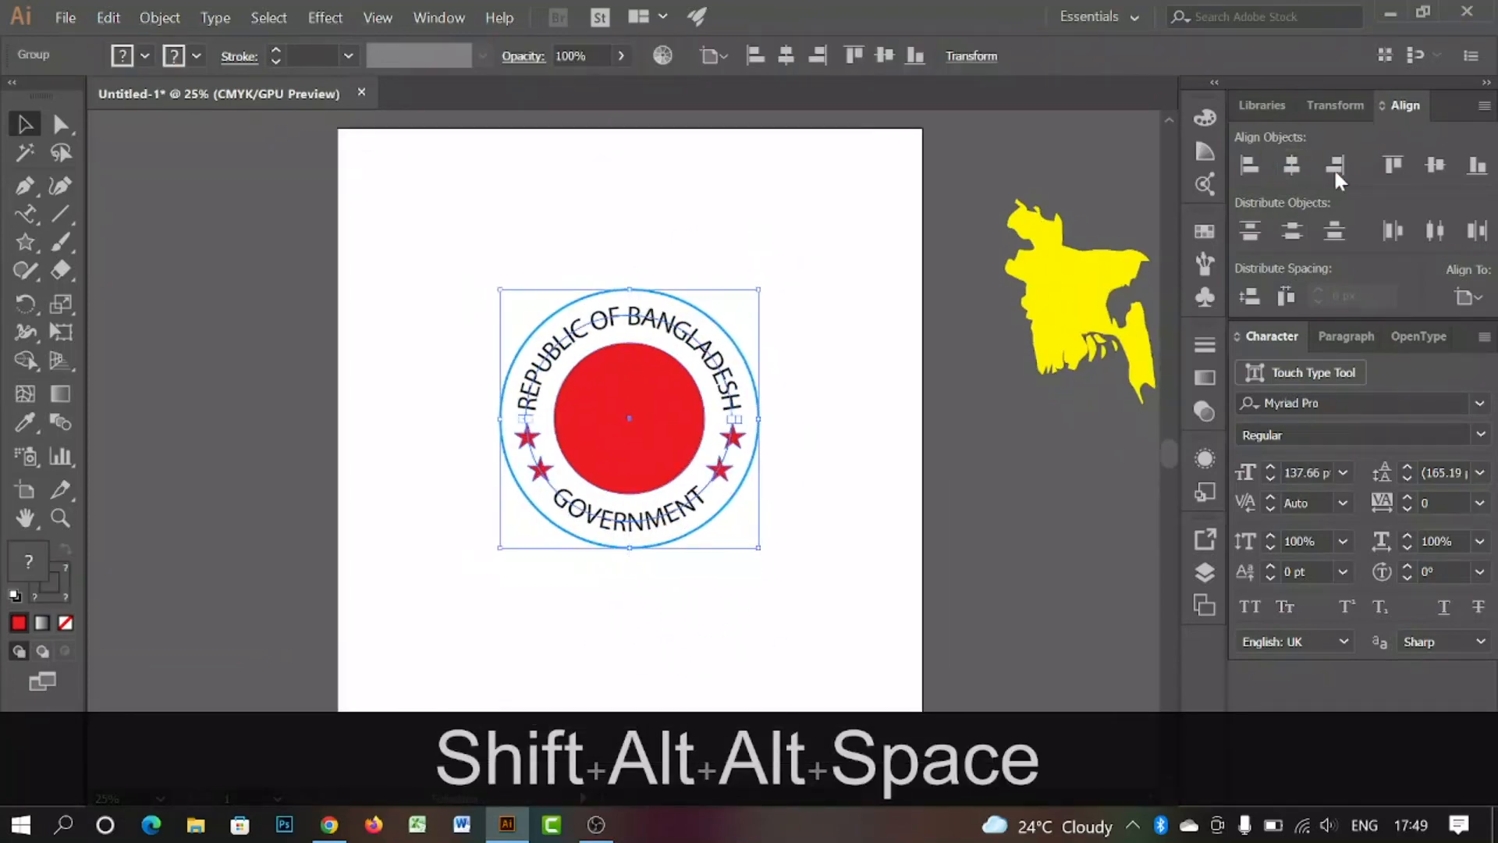
left_click(1434, 165)
Step: Move the yellow map of Bangladesh onto the red circle and scale it to fit inside
left_click(874, 523)
left_click_drag(1020, 321, 952, 525)
left_click_drag(982, 600, 965, 566)
left_click(812, 582)
scroll(828, 549, "up", 1)
scroll(826, 546, "up", 1)
left_click_drag(789, 541, 968, 610)
scroll(816, 555, "up", 1)
left_click_drag(1095, 563, 598, 362)
left_click_drag(738, 539, 717, 522)
Step: Bring the yellow map in front of the seal and deselect it
right_click(604, 378)
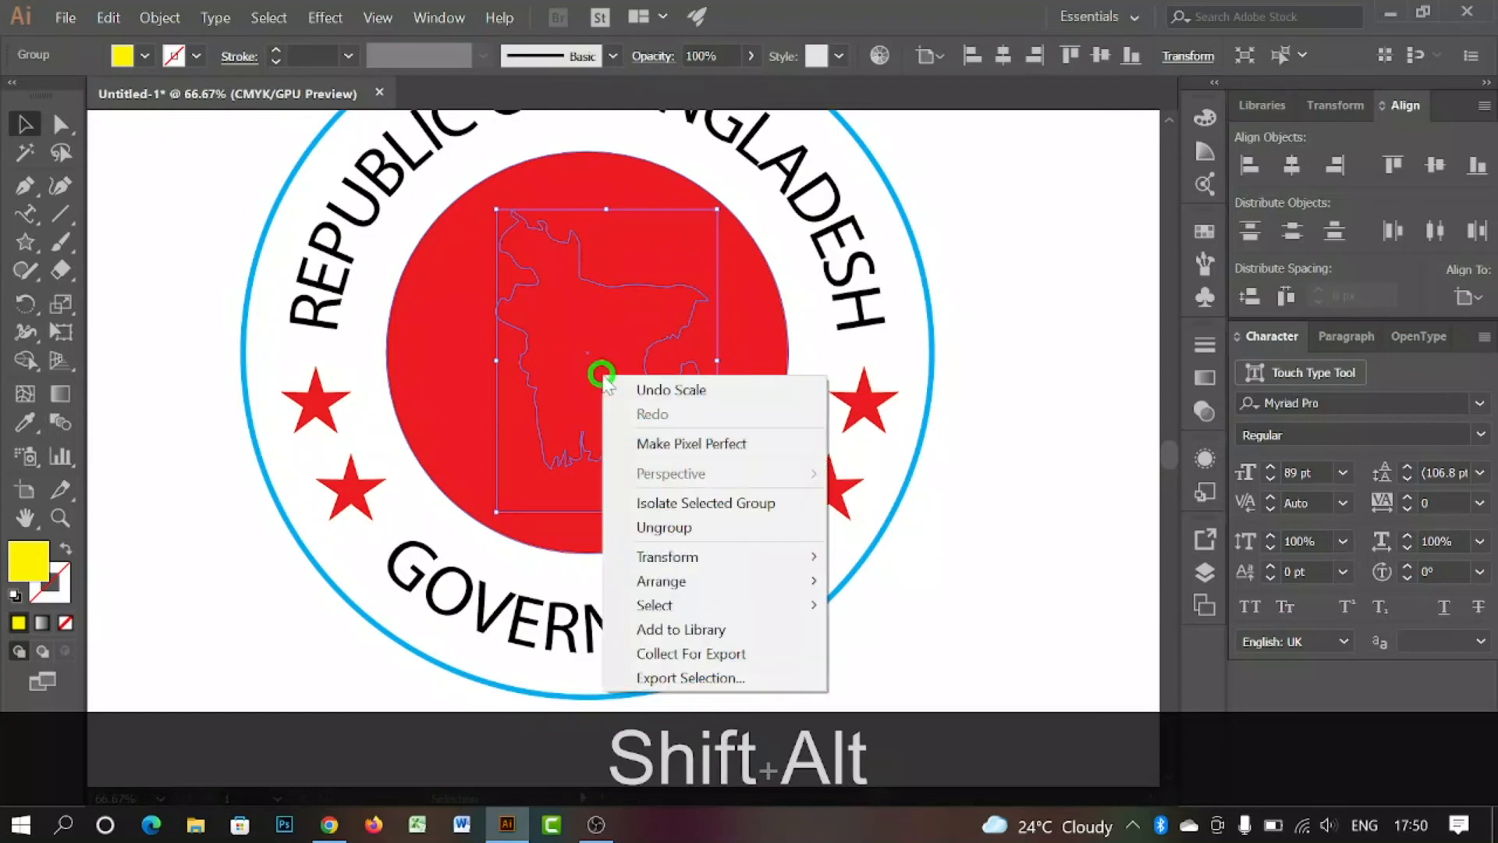
mouse_move(695, 578)
left_click(881, 612)
left_click(944, 531)
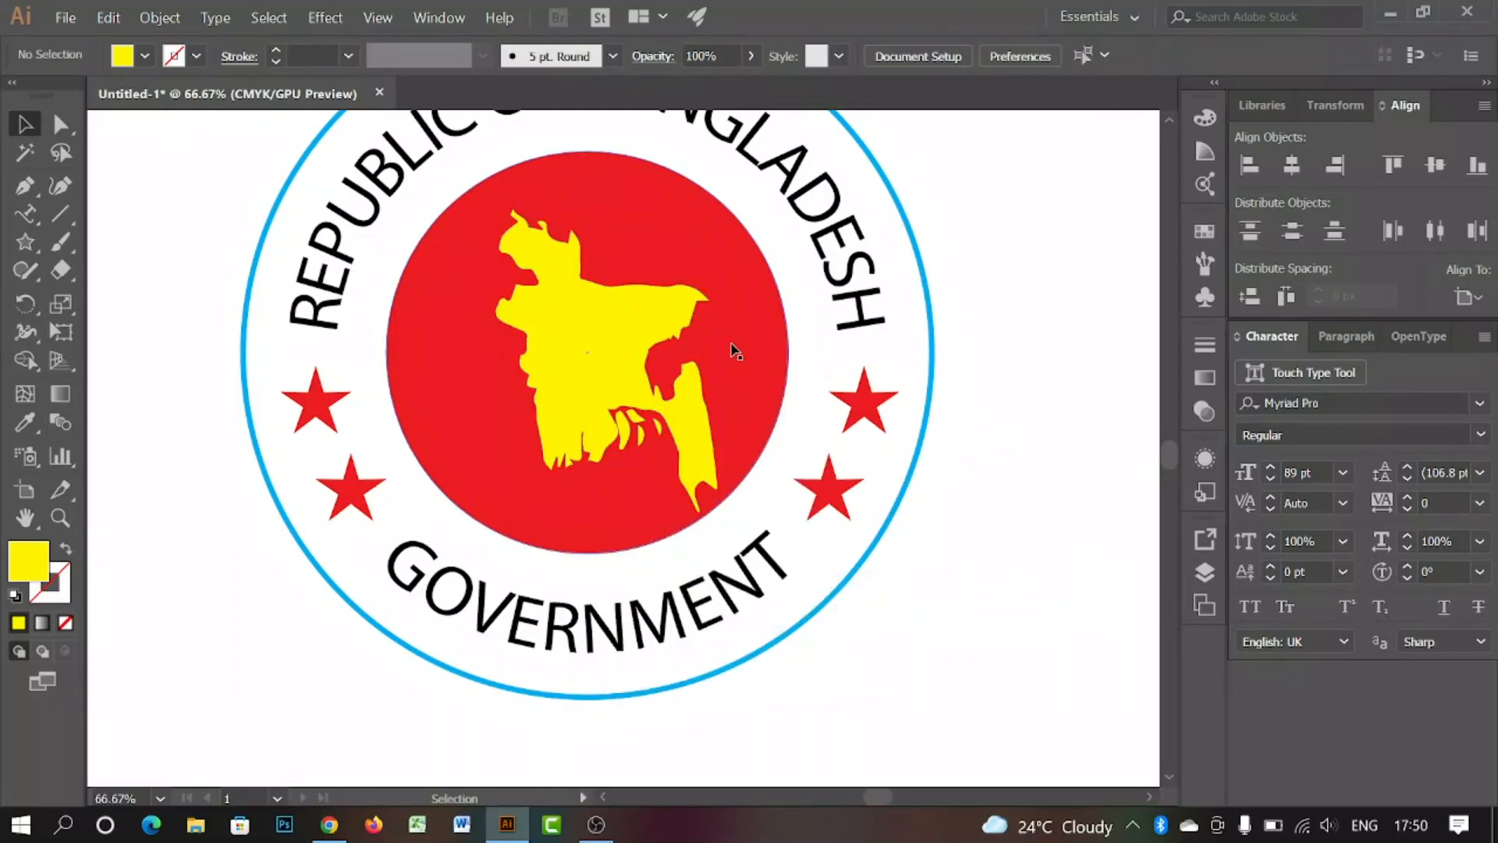
Step: Center the map horizontally and vertically on the seal group, using the seal as the key object
left_click(742, 360)
left_click(767, 380, "shift")
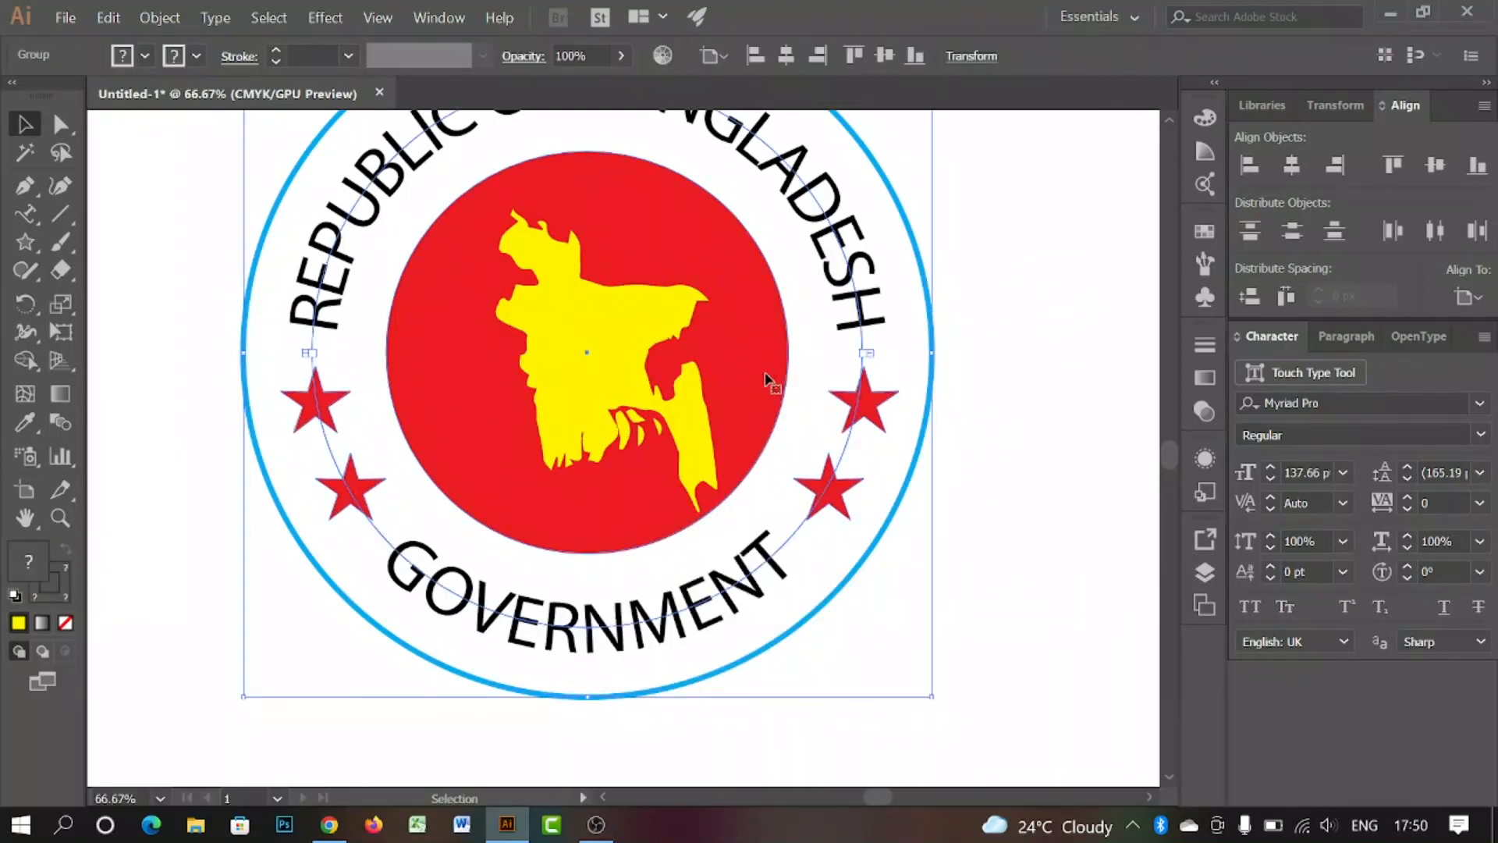
left_click(792, 329, "shift")
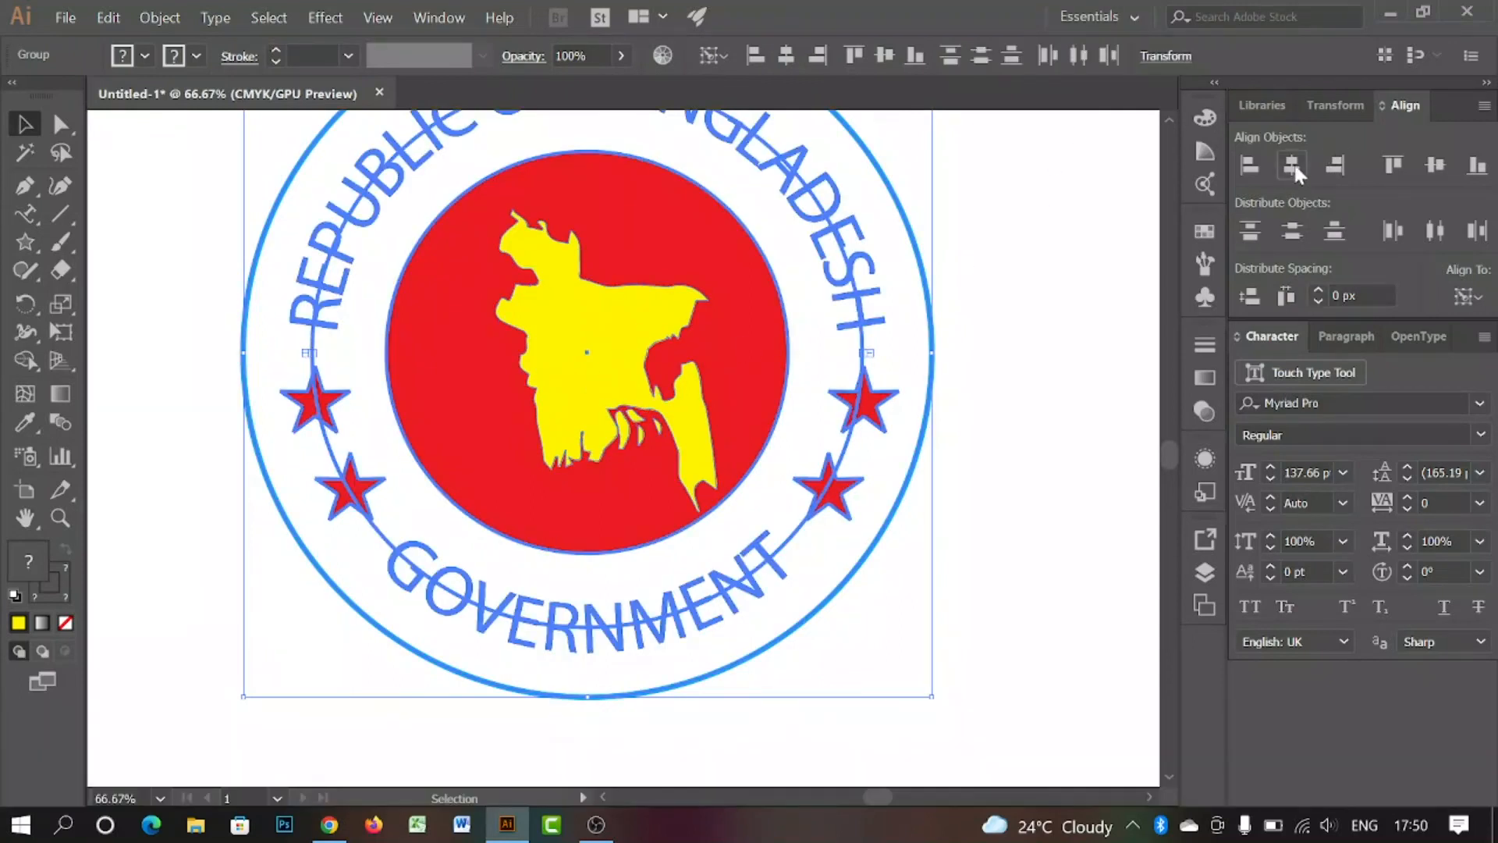
left_click(1291, 165)
left_click(1435, 165)
left_click(1055, 358)
Step: Group the yellow map with the seal and deselect the finished logo
scroll(771, 332, "down", 2)
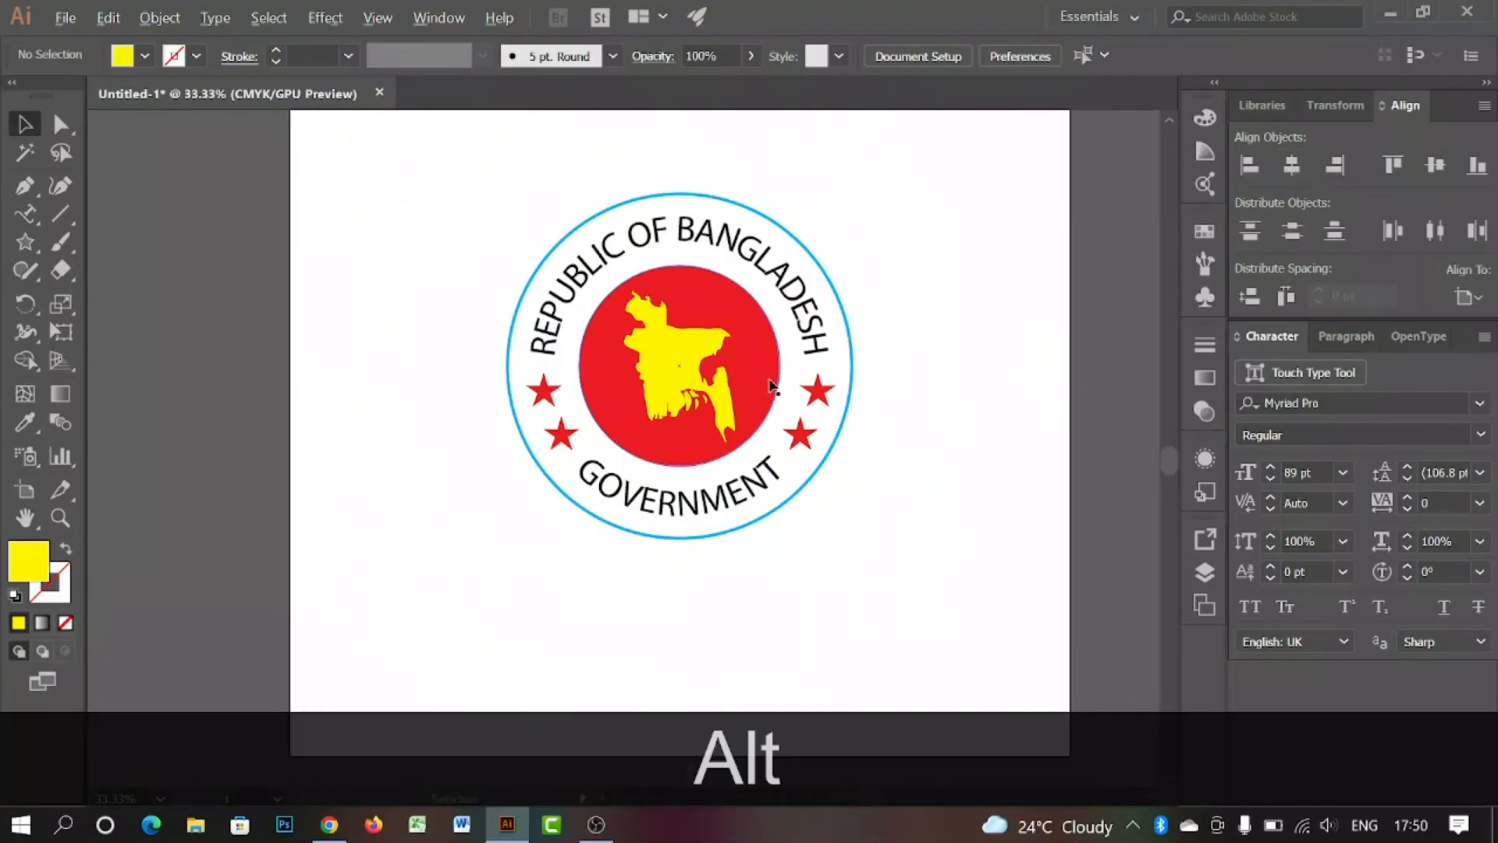
left_click(639, 437)
right_click(718, 373)
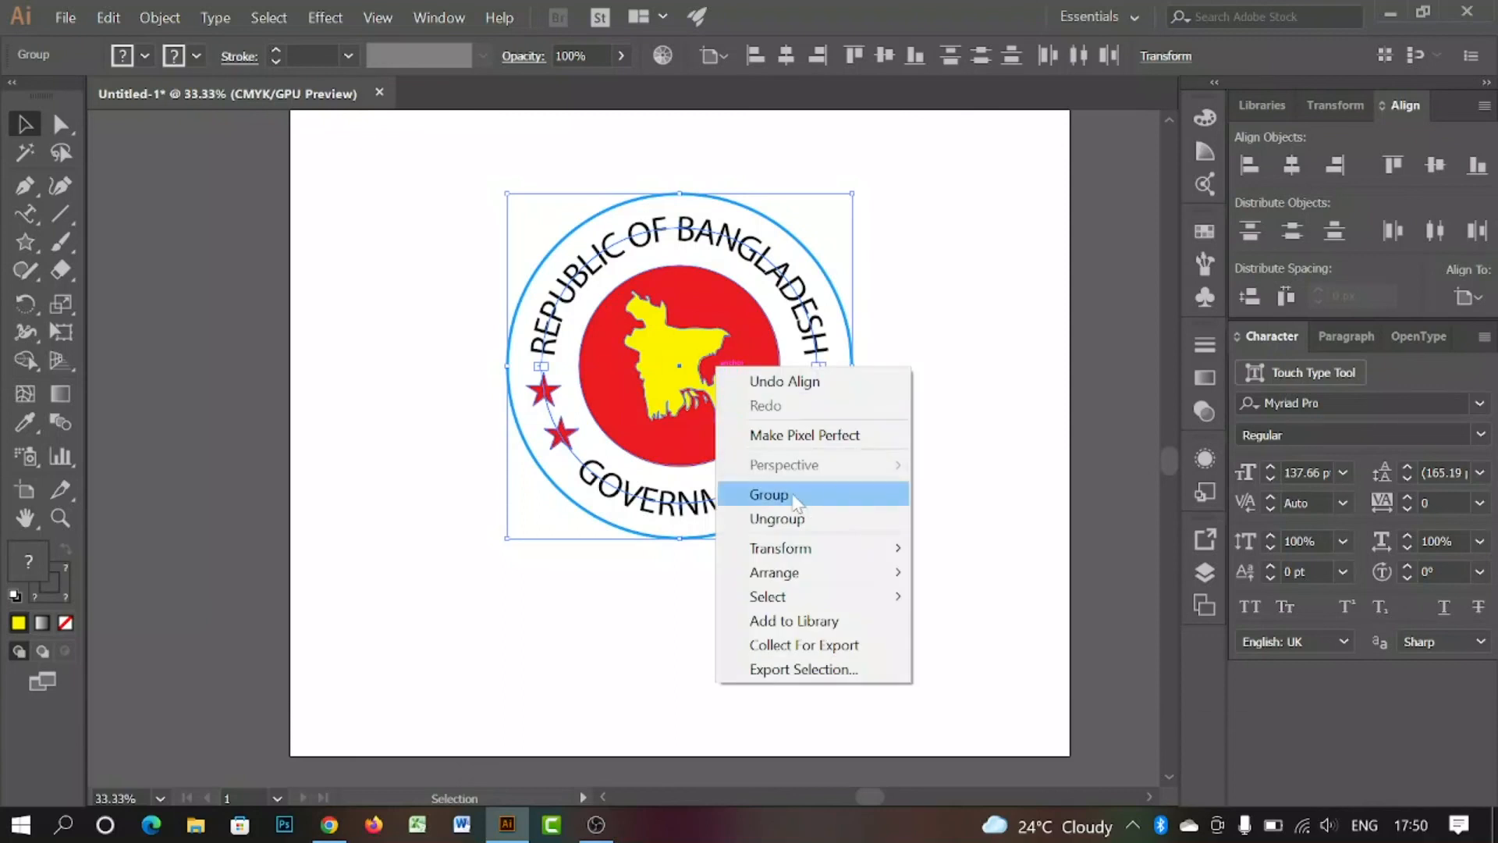
left_click(771, 495)
left_click(933, 465)
scroll(889, 498, "down", 1)
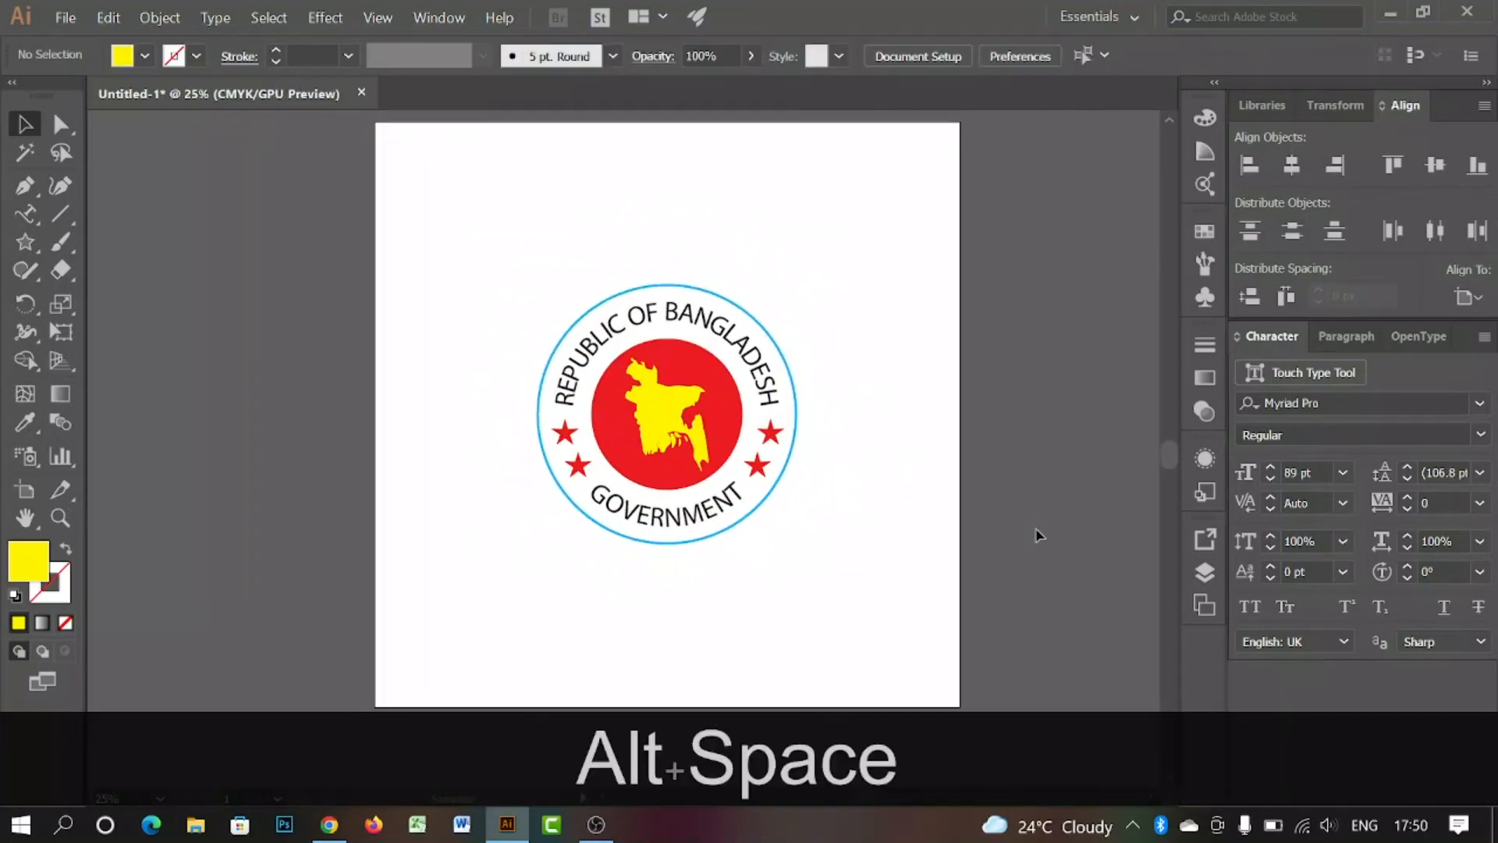